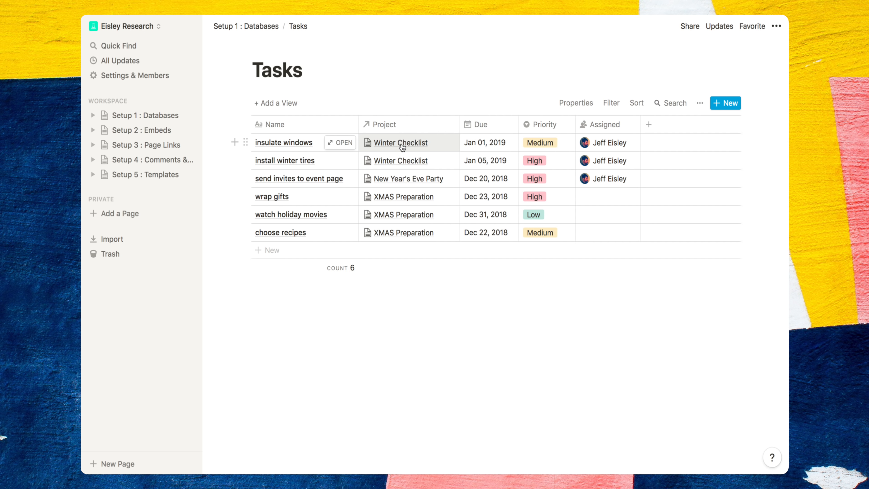
Step: Return to Setup 1 : Databases and examine the Personal Projects database with its linked tasks
left_click(258, 26)
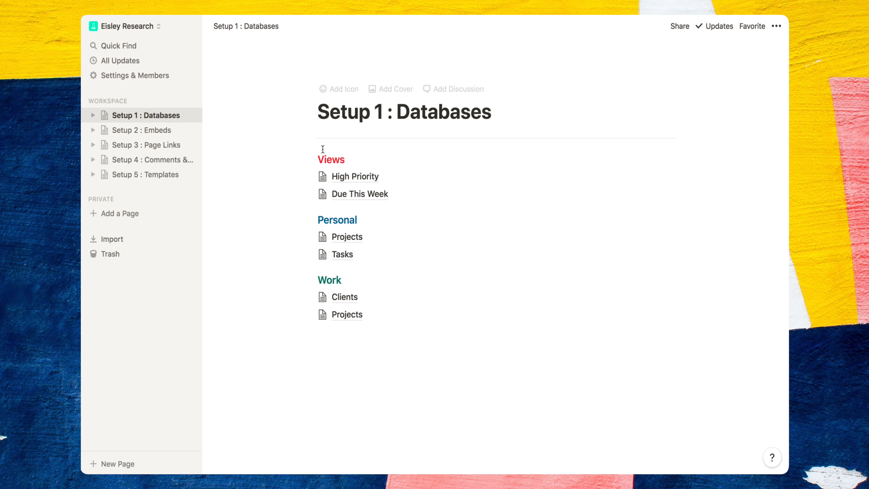
left_click(340, 237)
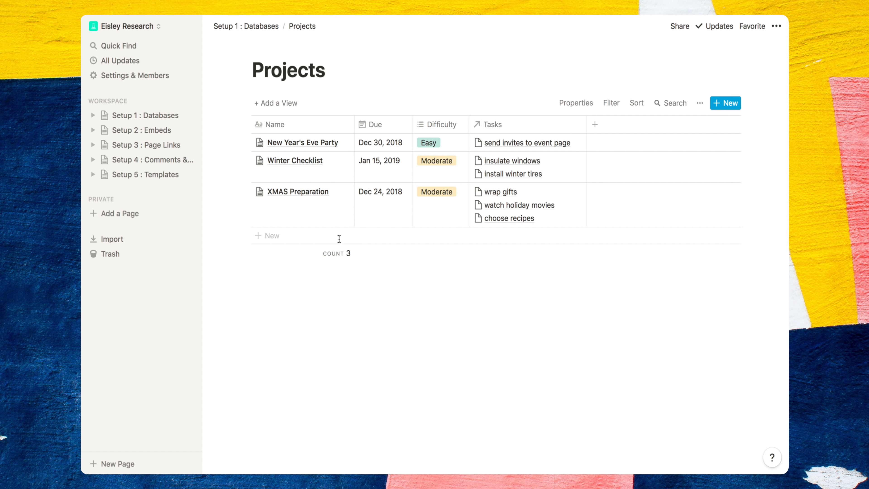
mouse_move(308, 165)
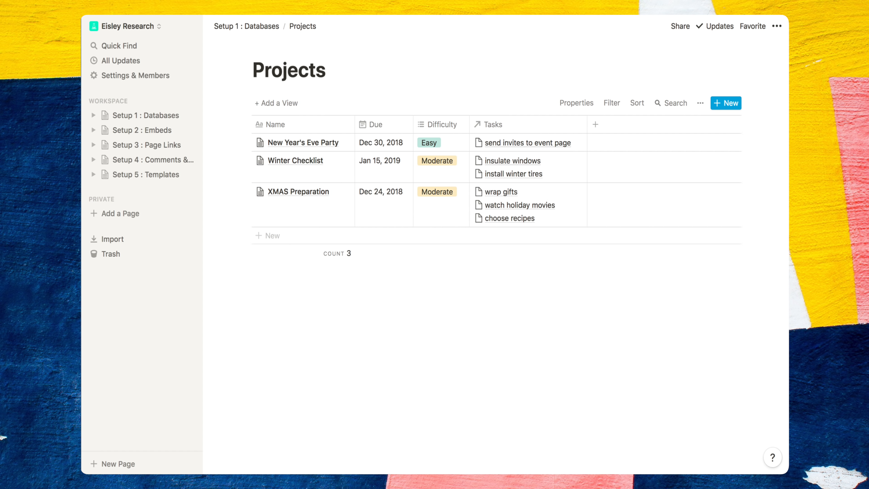
Step: Examine the Work Projects and Clients databases and the relation between them
left_click(261, 26)
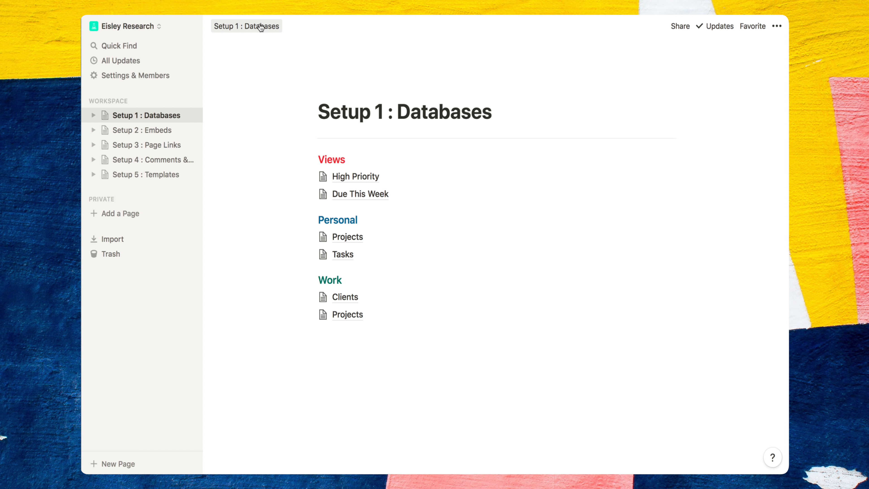
left_click(346, 314)
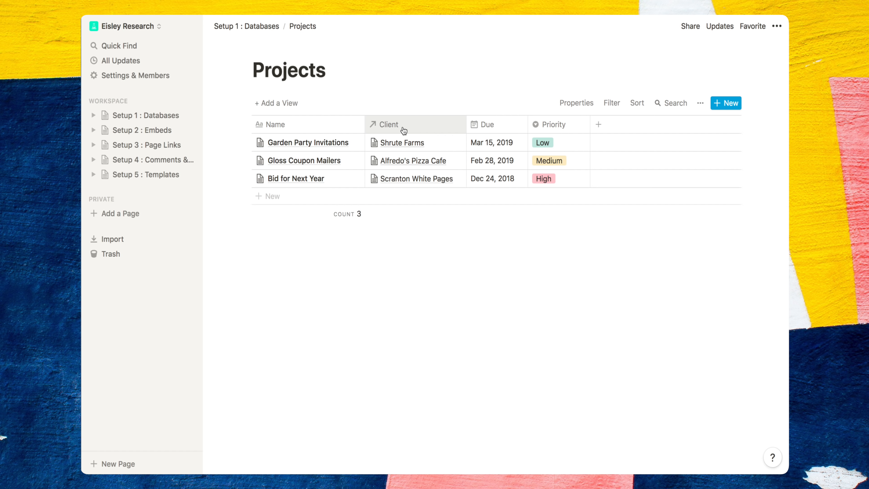
left_click(251, 25)
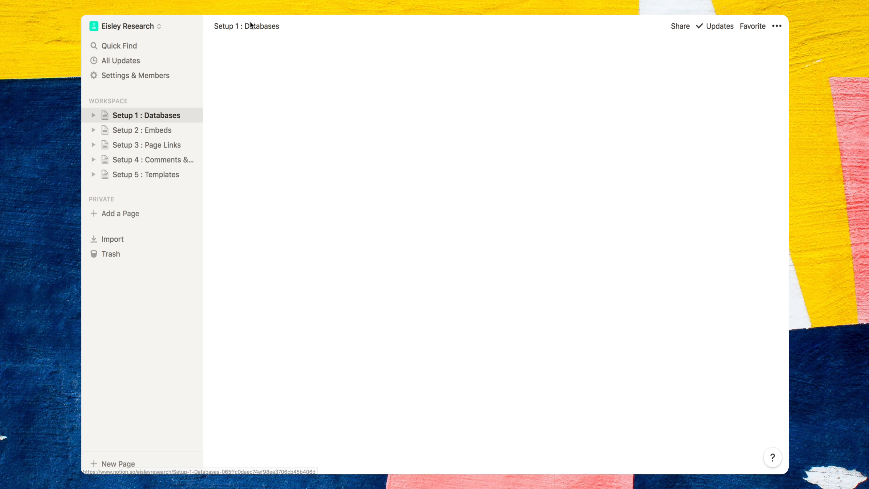
left_click(349, 295)
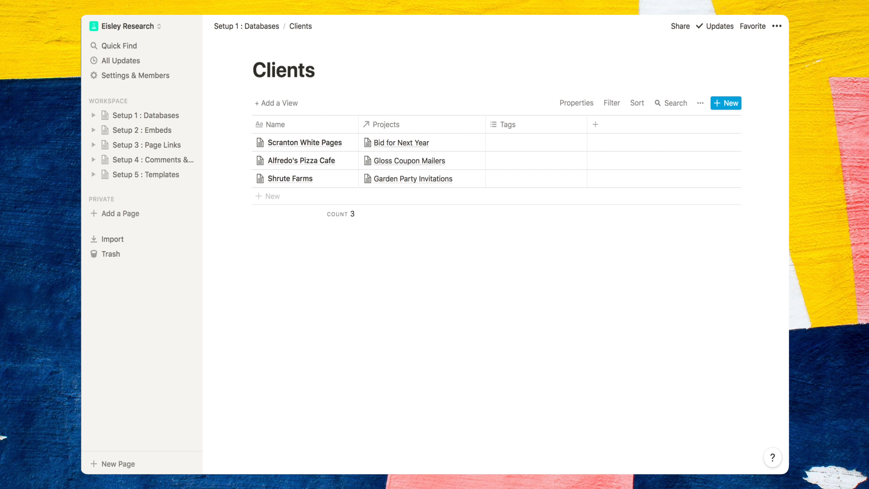
Step: Examine the filtered tables on the Due This Week and High Priority view pages of Setup 1
left_click(264, 24)
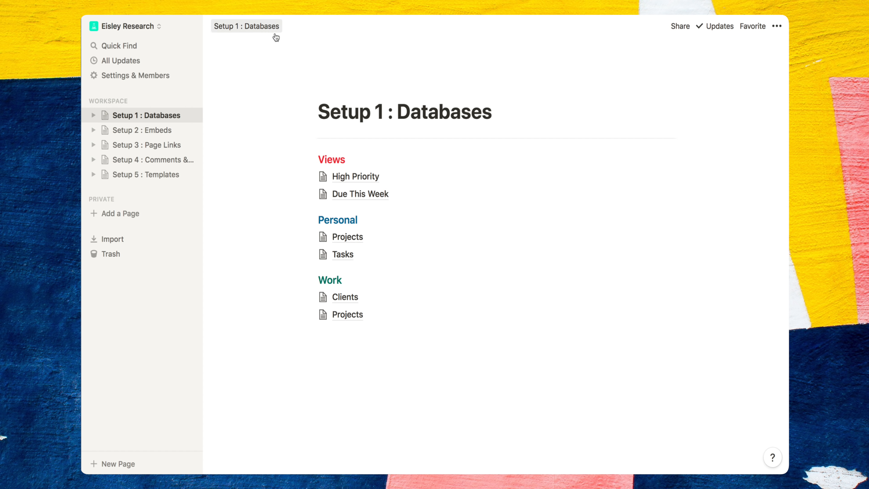
left_click(369, 195)
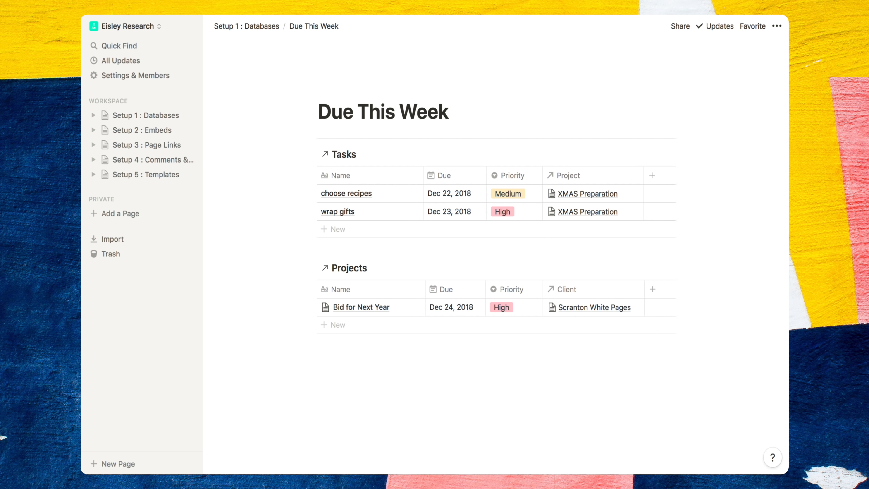
left_click(250, 26)
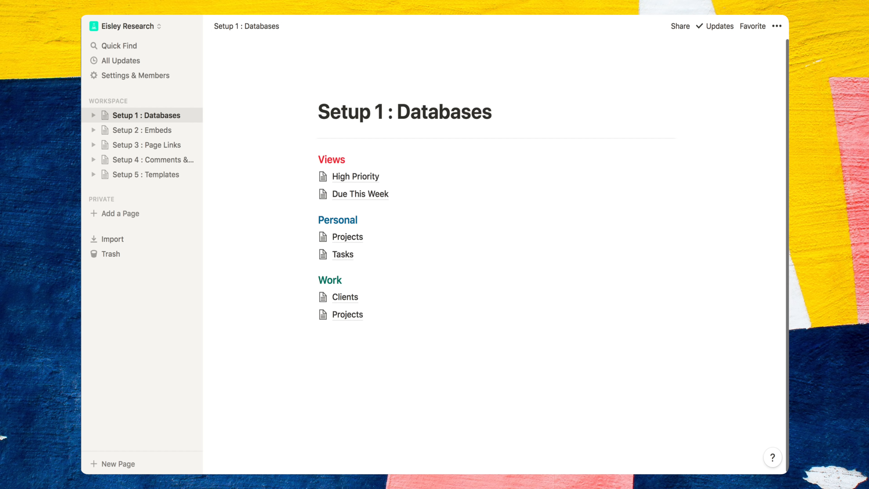
left_click(365, 177)
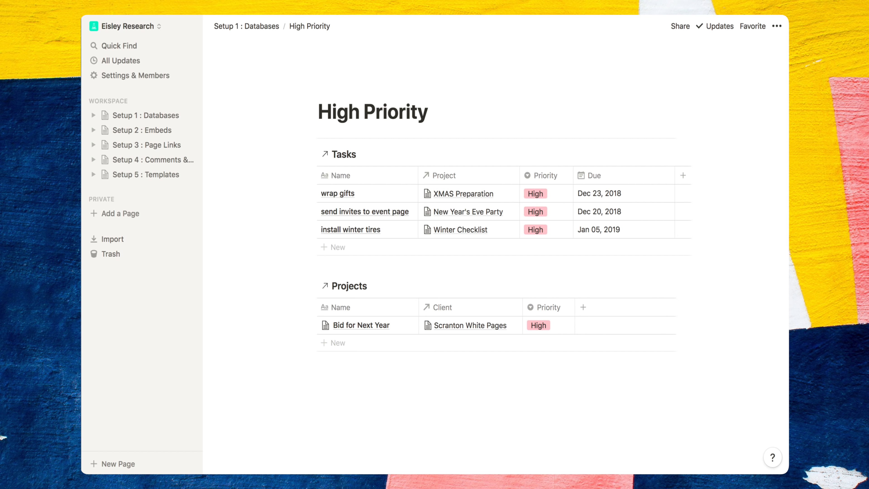
key("super+[")
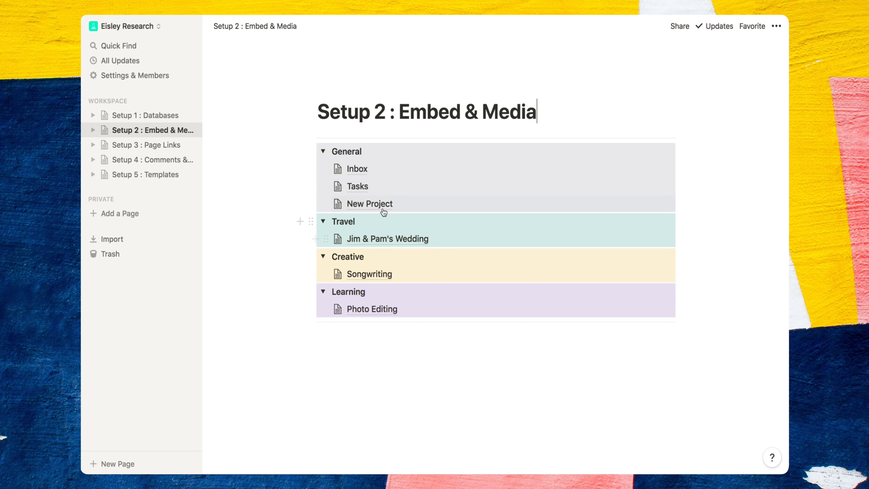
Step: Add a toggle list named "Group 1" under the Documents heading of the New Project page in Setup 2
left_click(369, 203)
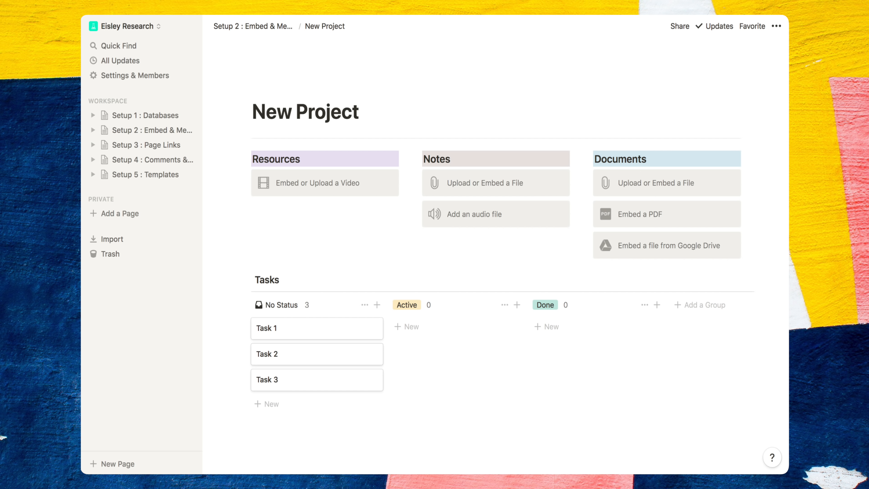
key("Return")
type("/toggle")
key("Return")
type("Grou")
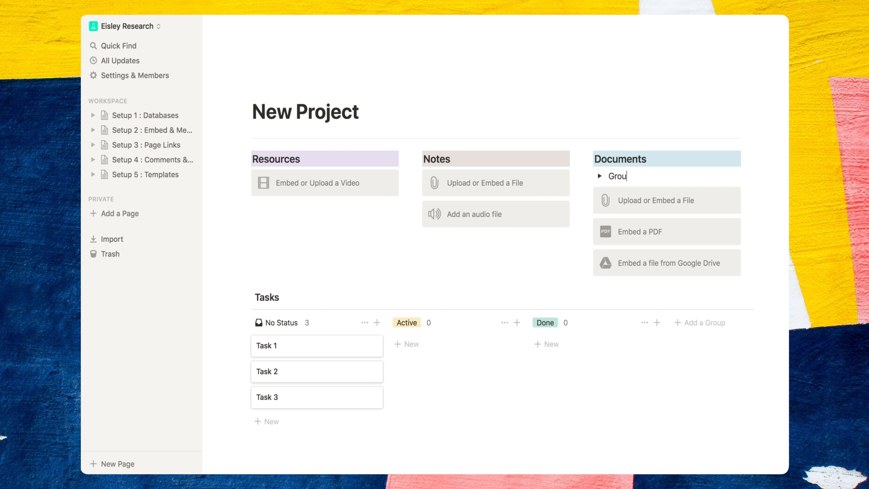
type("p 1")
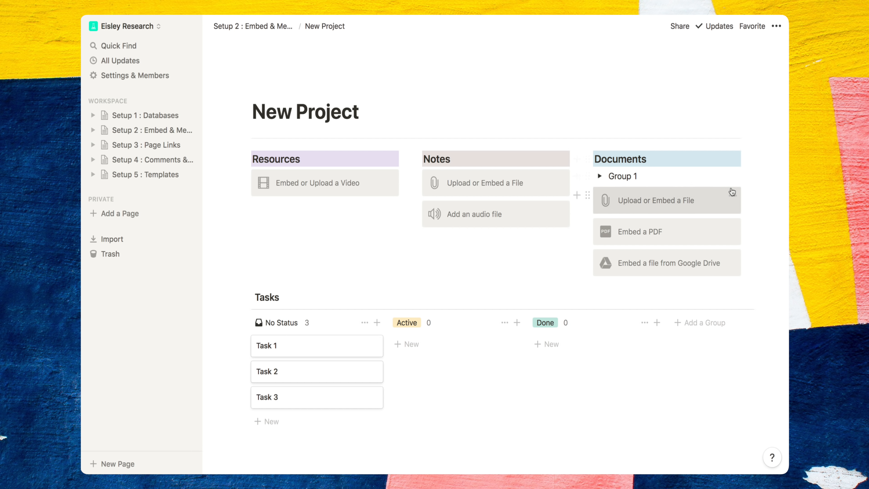
Step: Move the file, PDF and Google Drive embed blocks into the Group 1 toggle and expand it
left_click_drag(744, 193, 714, 257)
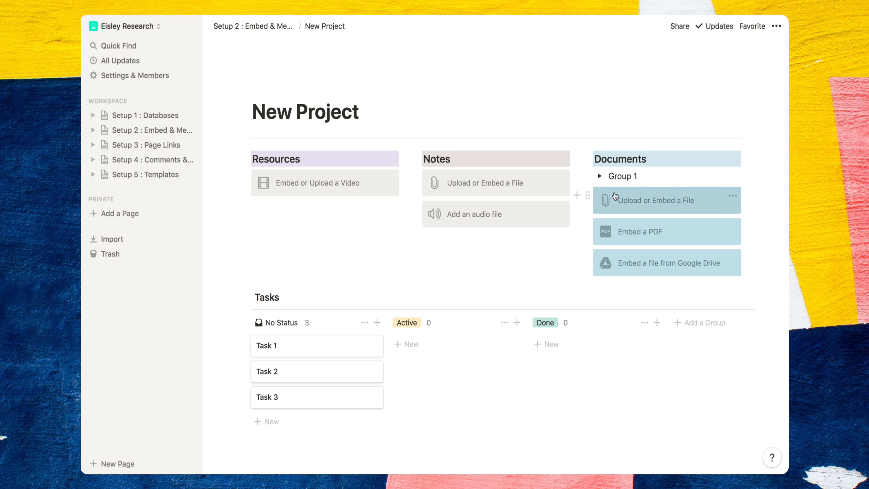
left_click_drag(586, 194, 598, 173)
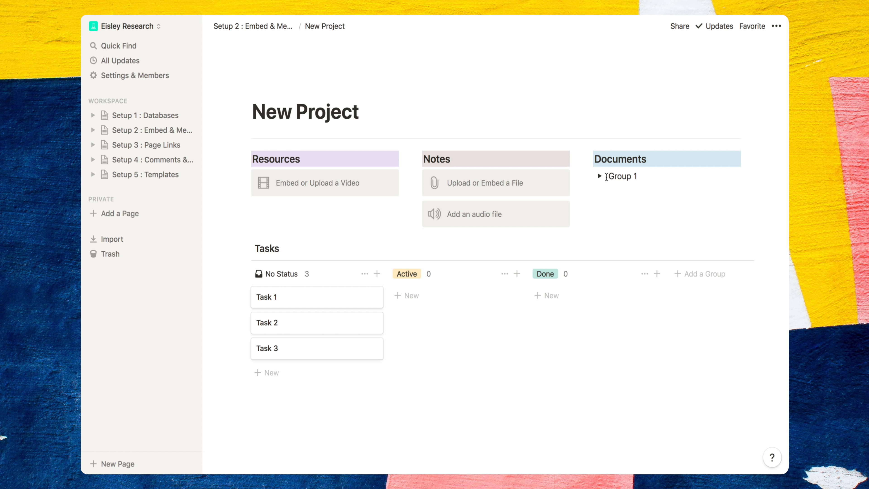
left_click(599, 175)
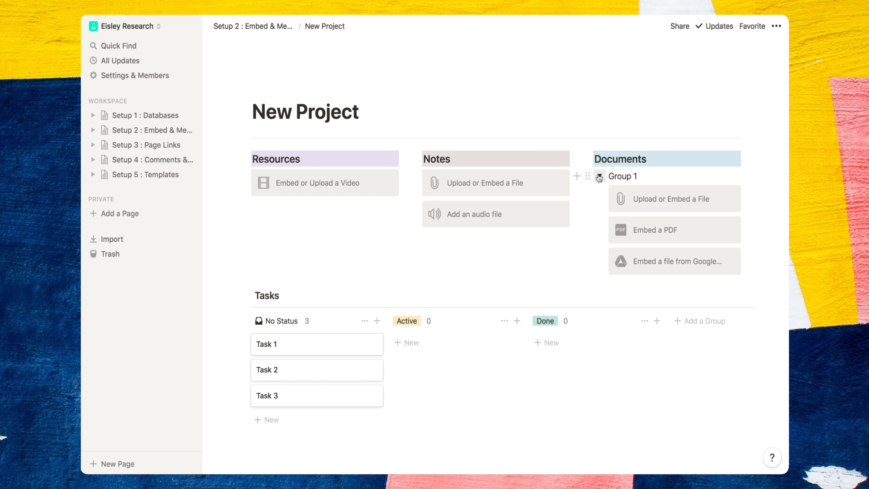
Step: Turn the Group 1 toggle under Documents into a page
left_click(588, 176)
mouse_move(566, 160)
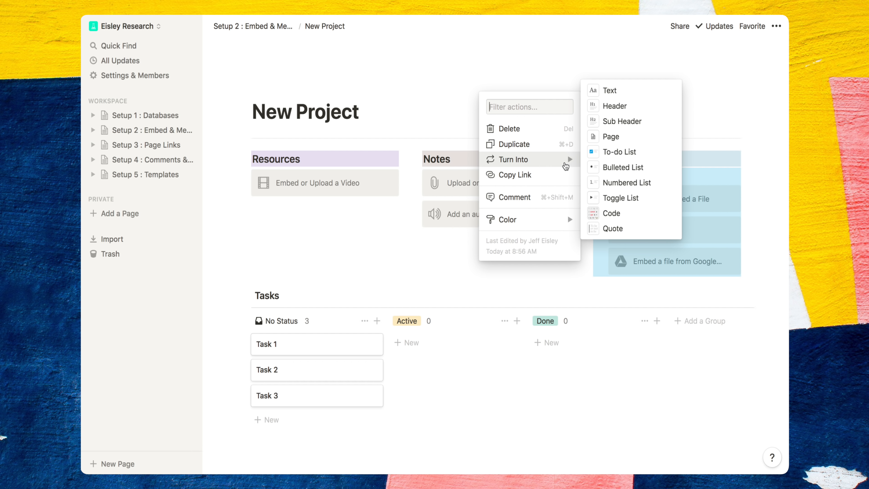
left_click(610, 137)
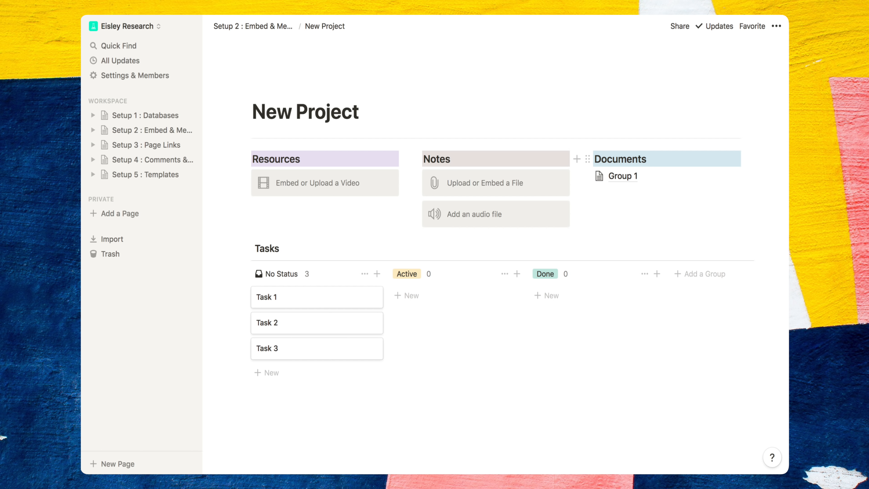
Step: On the Tasks page of Setup 2, add a to-do item reading "task" below the video embed in the Queue column
left_click(288, 32)
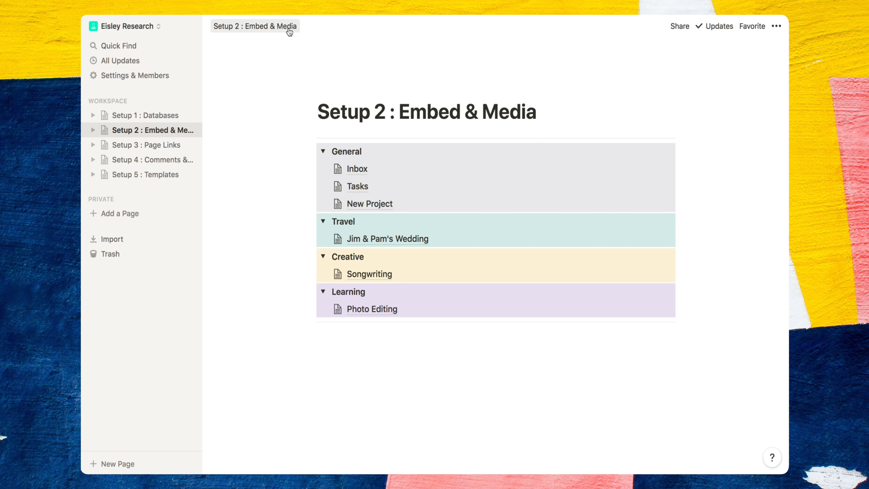
left_click(359, 190)
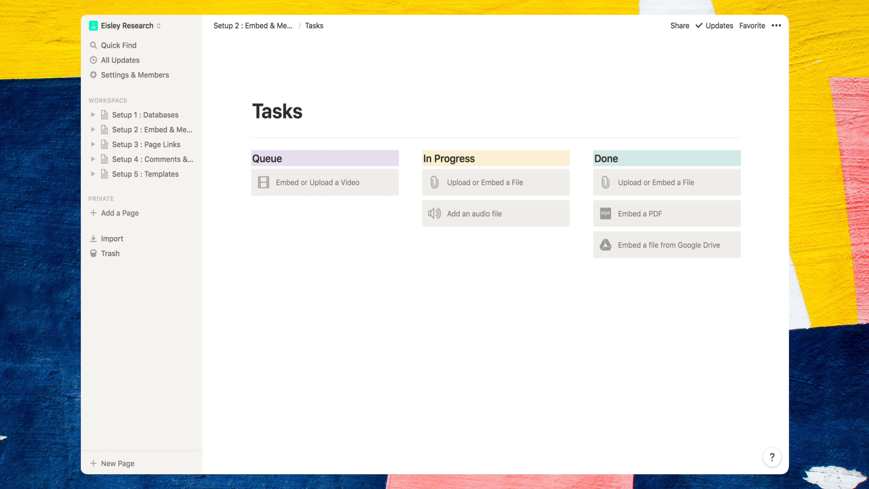
left_click(305, 203)
type("/to")
key("Return")
type("task")
Step: Examine the wedding, Songwriting and Photo Editing pages of Setup 2 and their embedded media
left_click(276, 25)
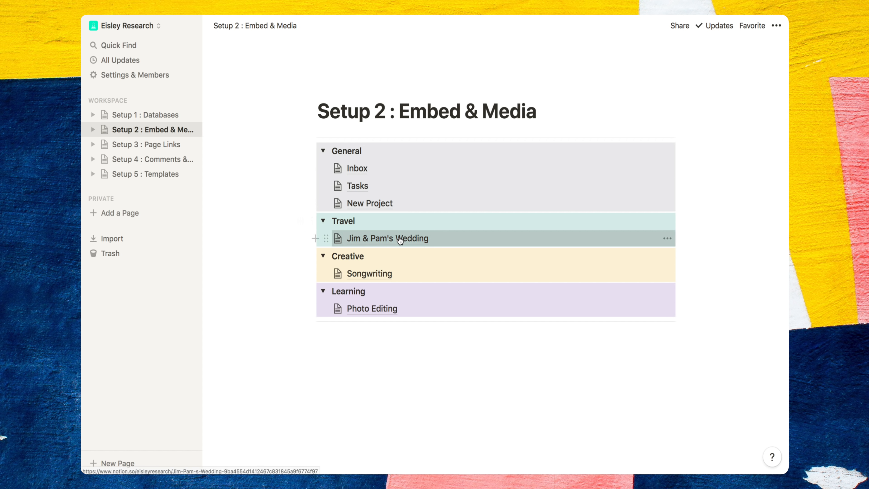
left_click(387, 238)
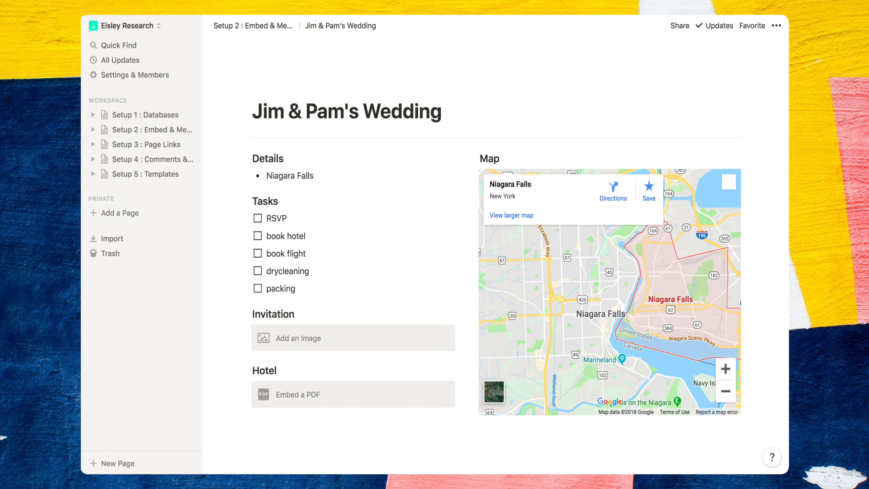
left_click(268, 26)
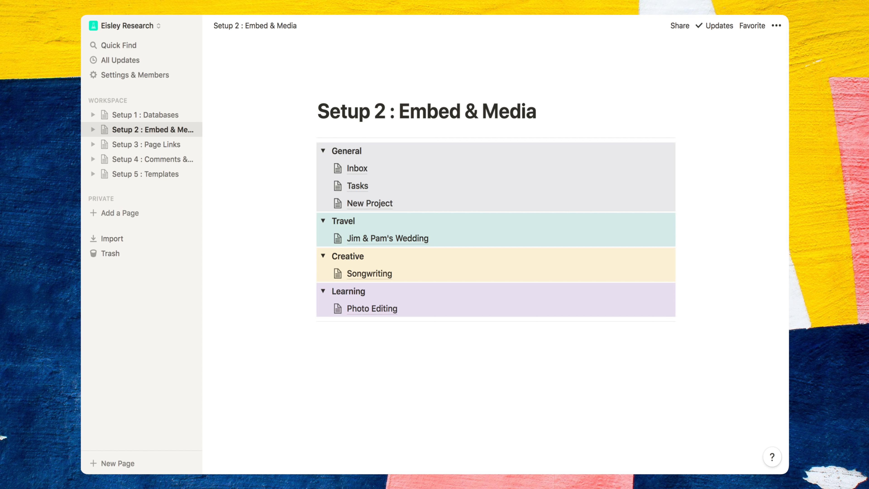
left_click(382, 276)
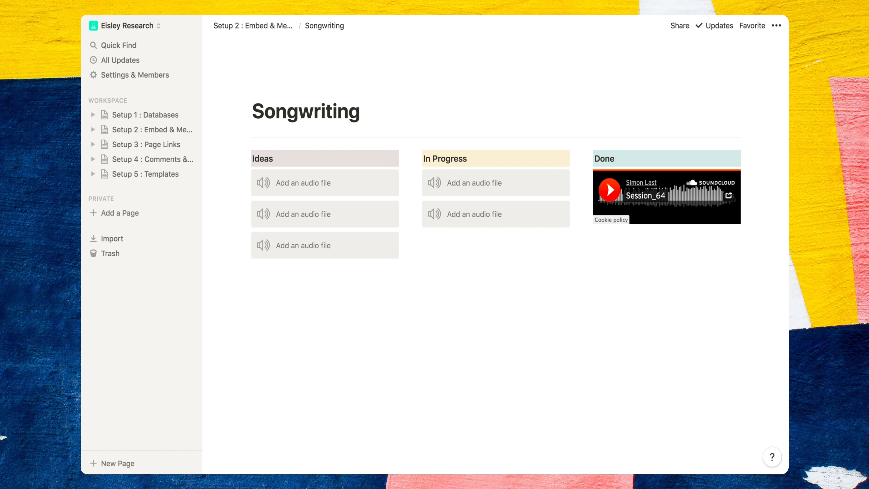
left_click(259, 25)
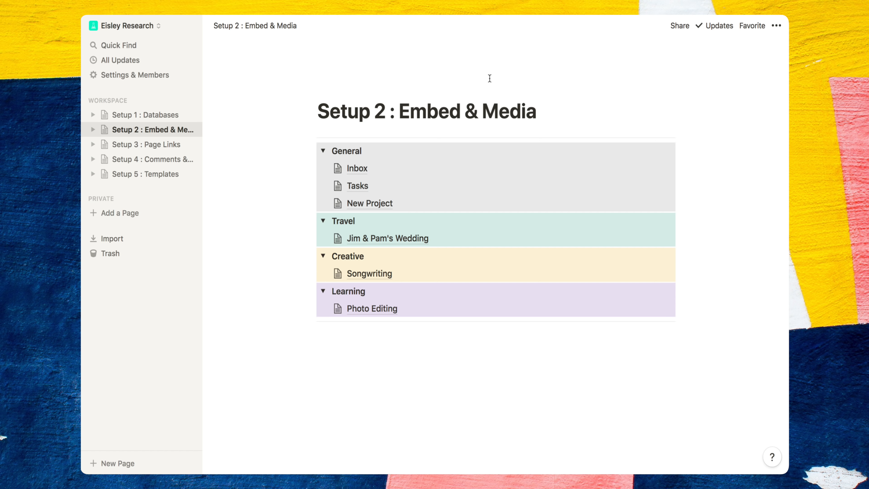
left_click(382, 308)
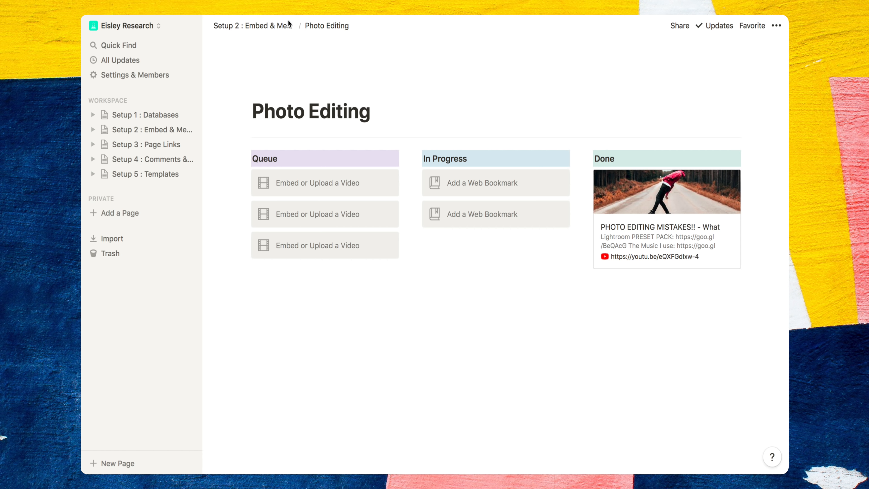
Step: Create a new photo note from the template button on the Inbox page of Setup 2 and open it
left_click(267, 26)
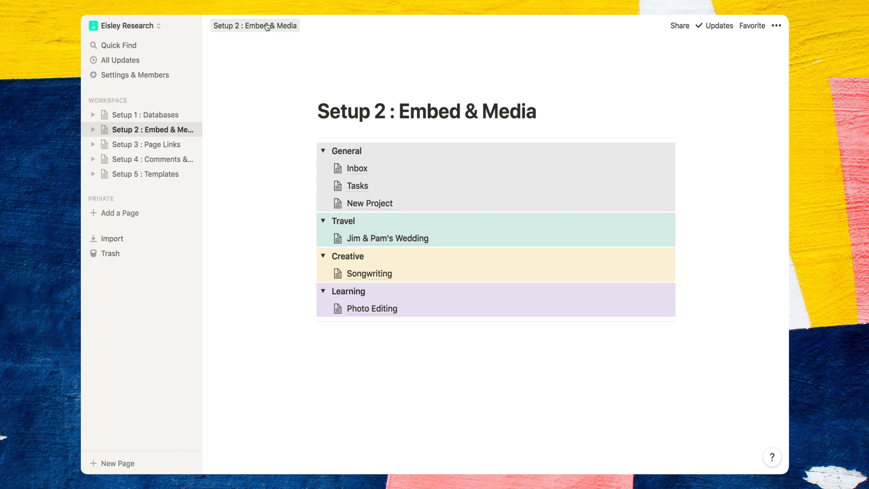
left_click(358, 169)
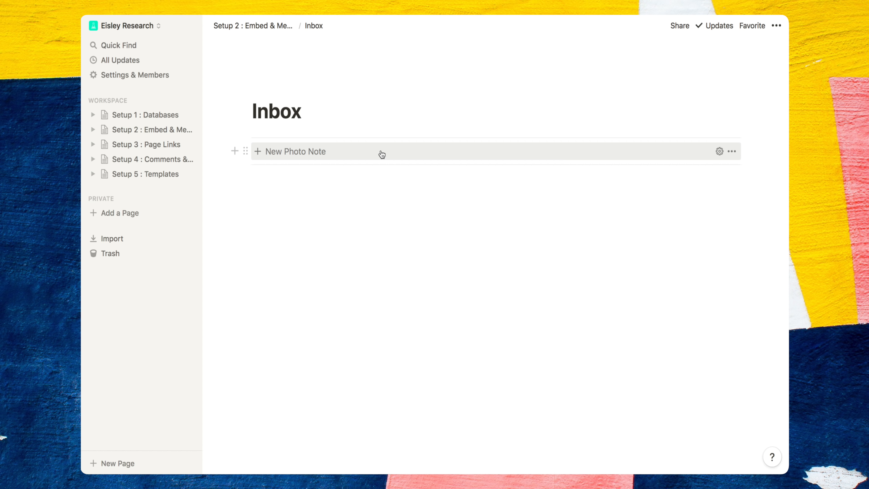
left_click(257, 152)
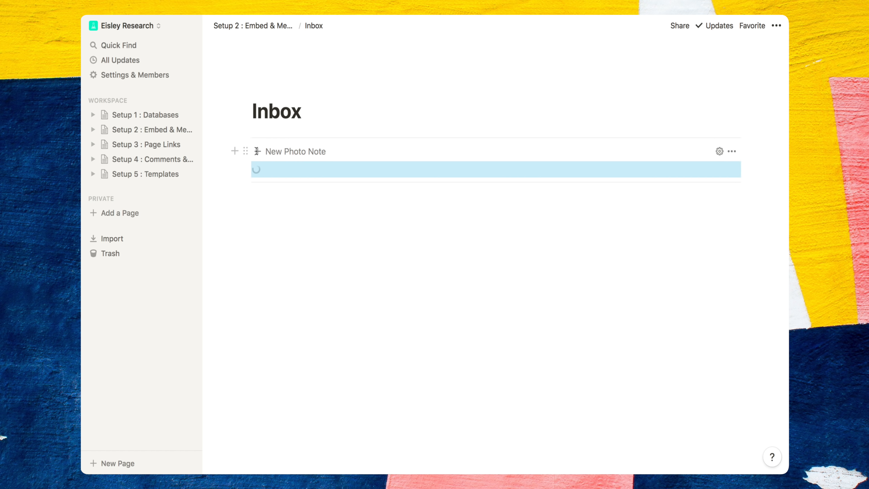
key("Return")
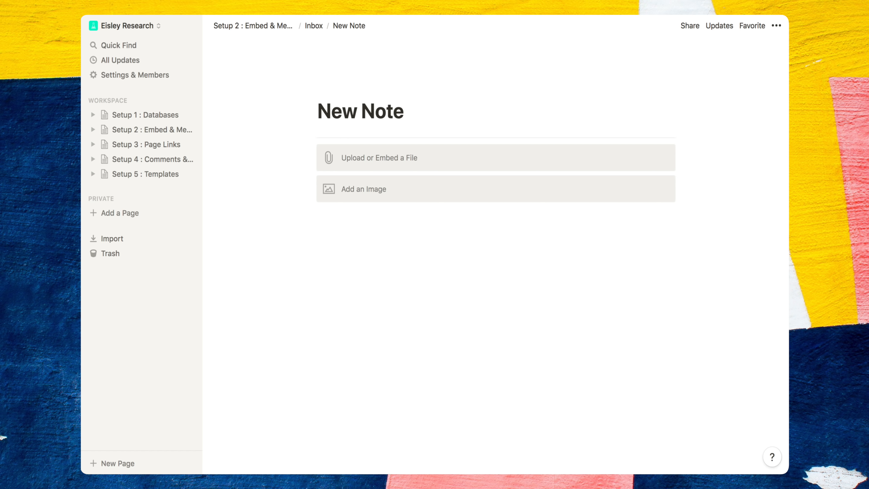
Step: Open the Projects page inside Personal under Setup 3 : Page Links and examine its categories
left_click(273, 25)
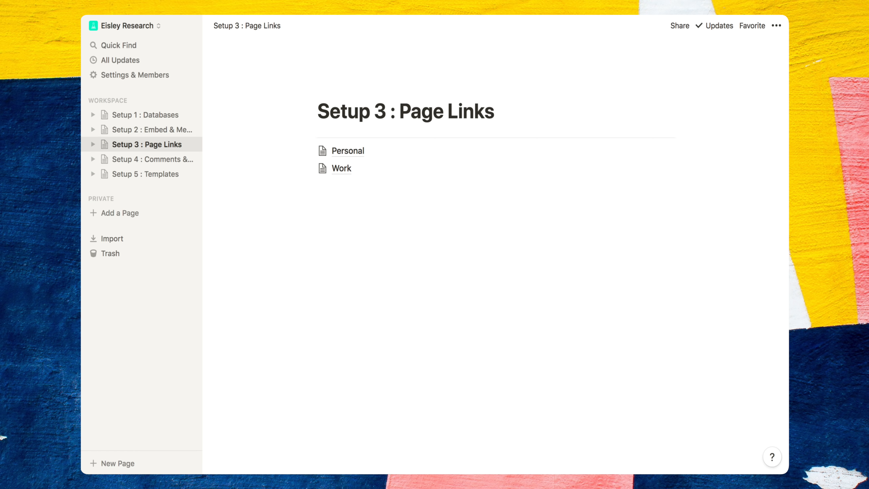
left_click(355, 149)
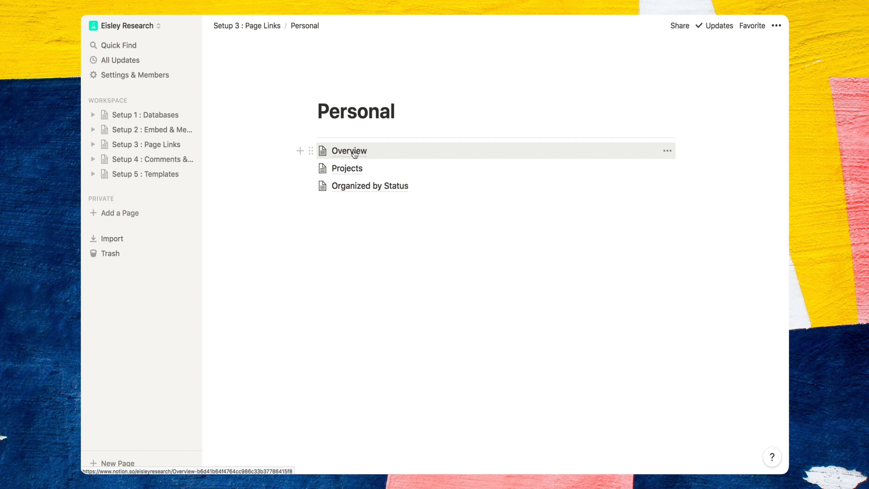
left_click(352, 168)
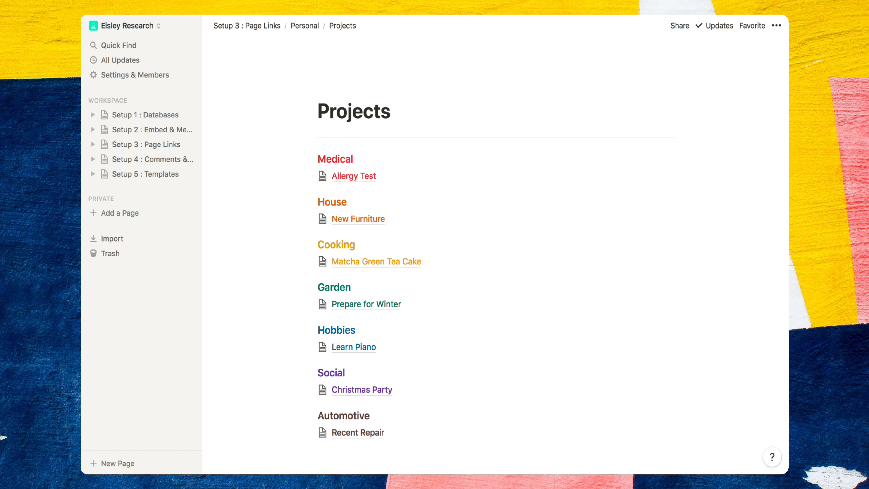
Step: Examine the Organized by Status and Overview pages inside Personal under Setup 3 : Page Links
left_click(304, 26)
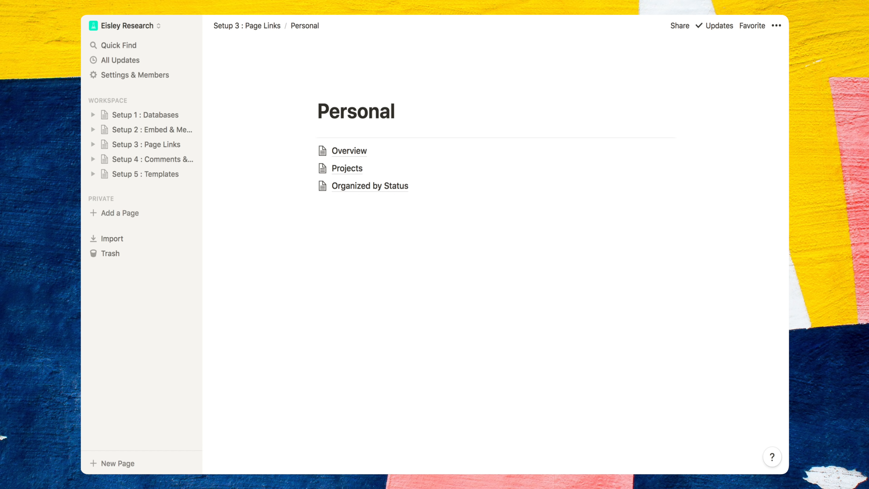
left_click(390, 185)
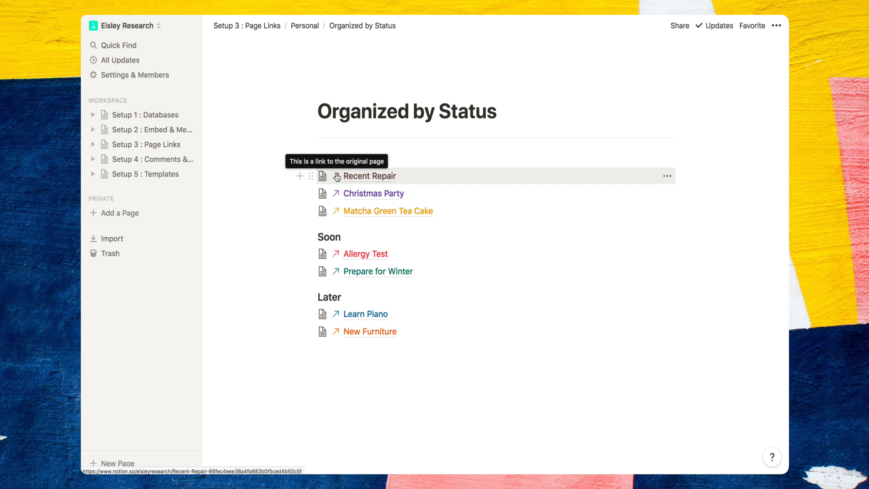
left_click(305, 28)
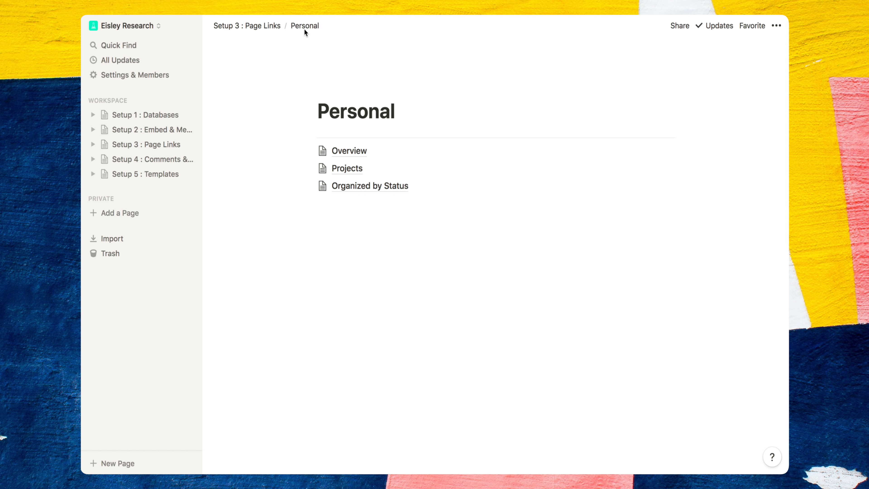
left_click(342, 150)
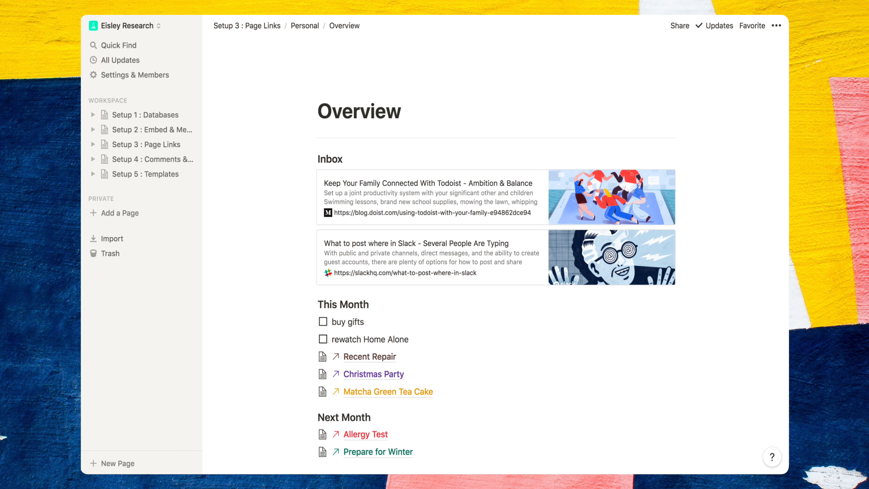
Step: Examine the Projects, Organized by Context and Dashboard pages inside Work under Setup 3 : Page Links
left_click(263, 25)
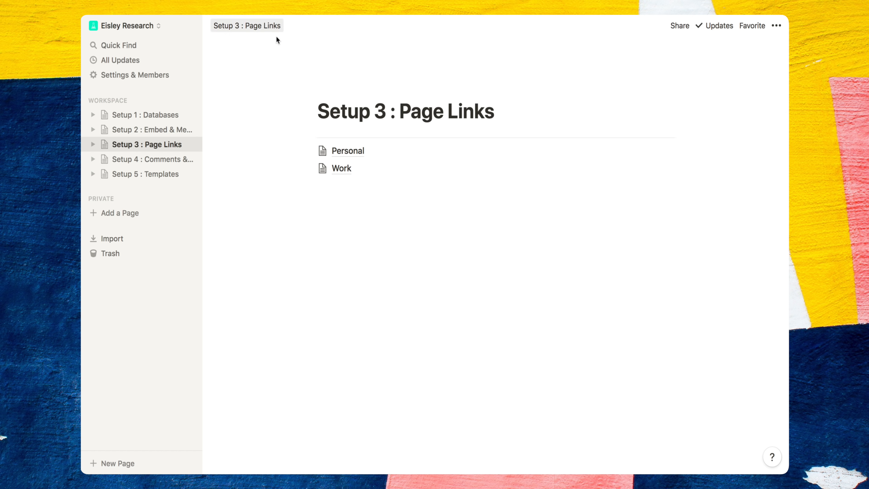
left_click(346, 171)
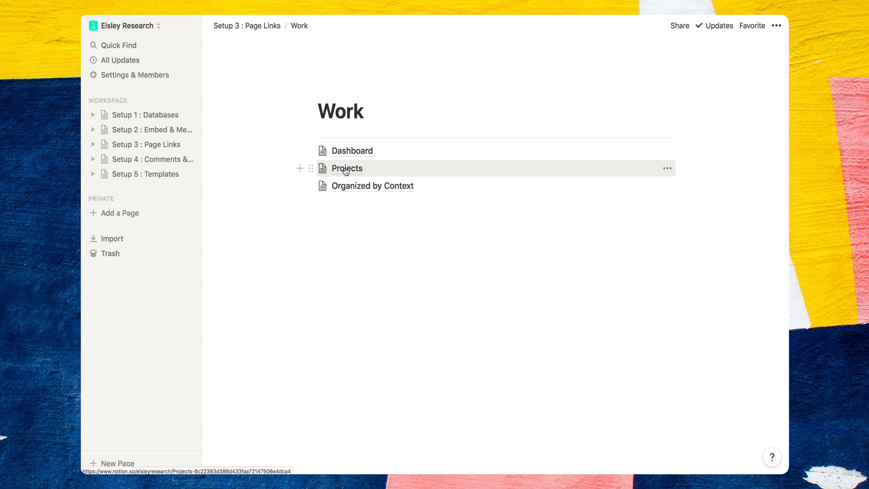
left_click(345, 168)
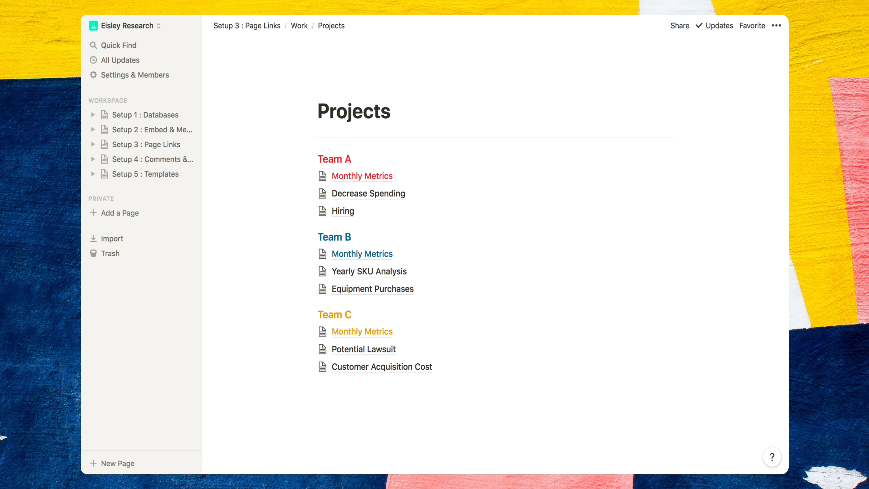
left_click(299, 26)
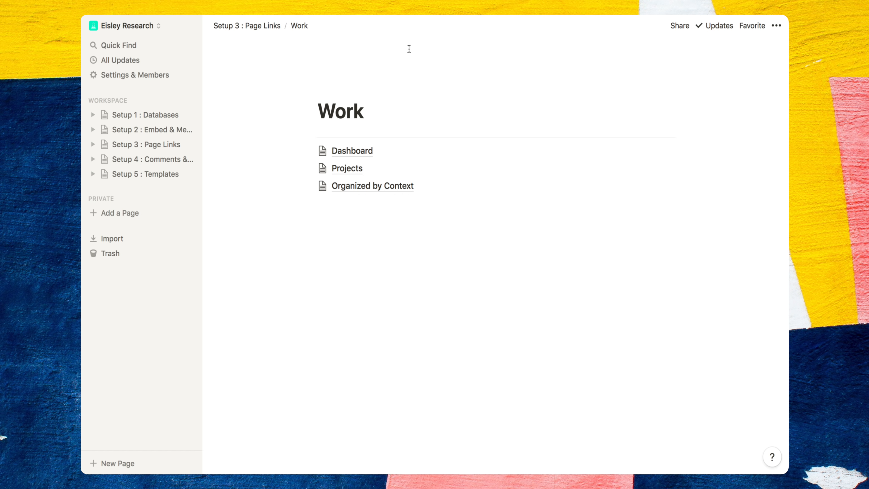
left_click(405, 186)
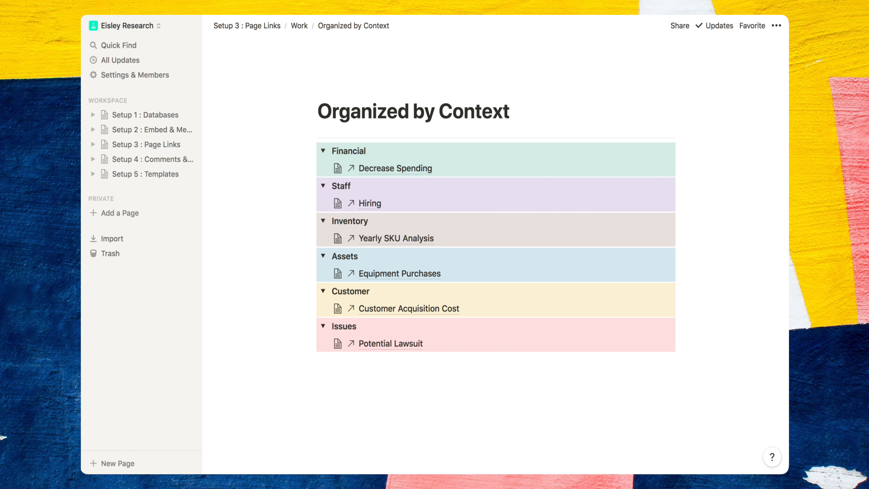
left_click(298, 25)
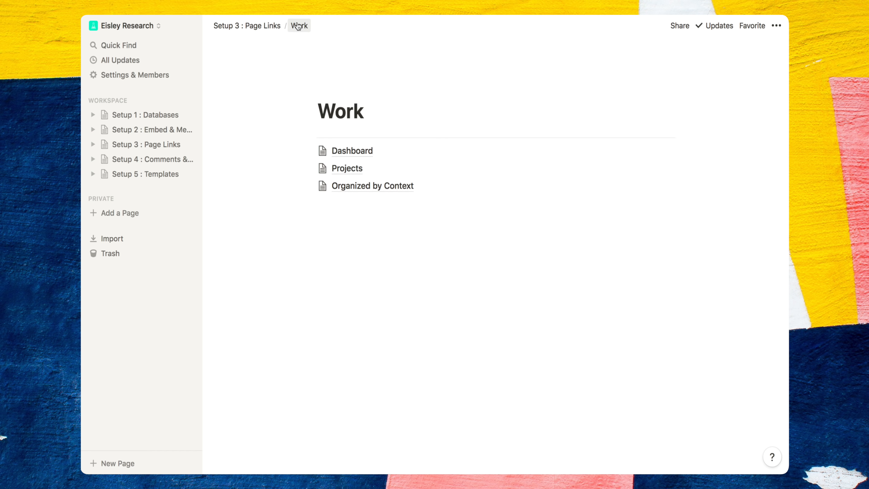
left_click(347, 151)
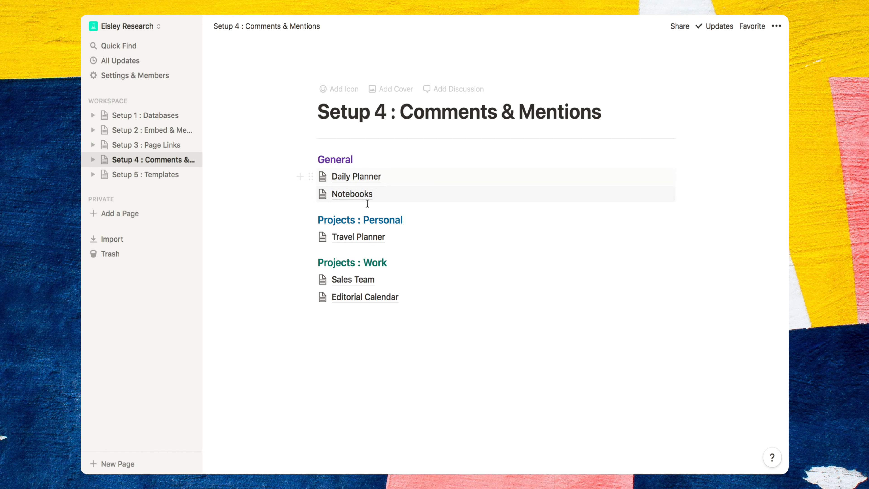
Step: On the Travel Planner page of Setup 4, look inside the Hotel Check-In toggle and view the date settings of the finish packing task
left_click(362, 237)
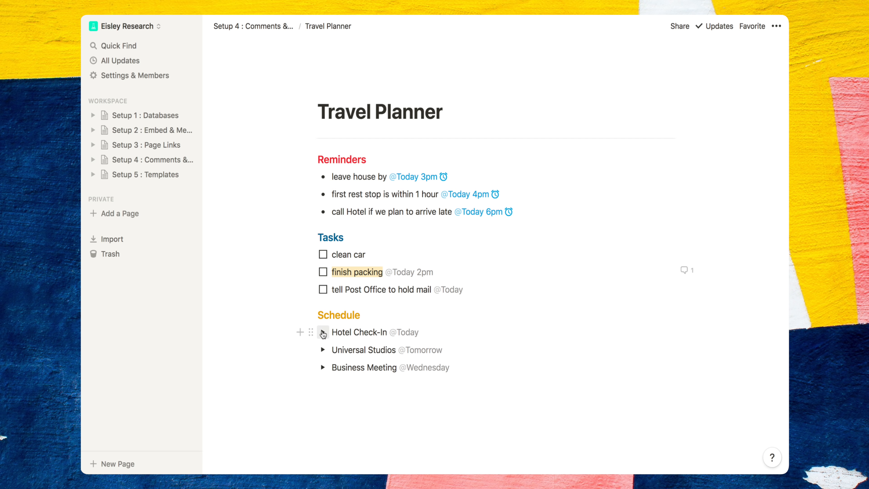
left_click(323, 332)
left_click(349, 349)
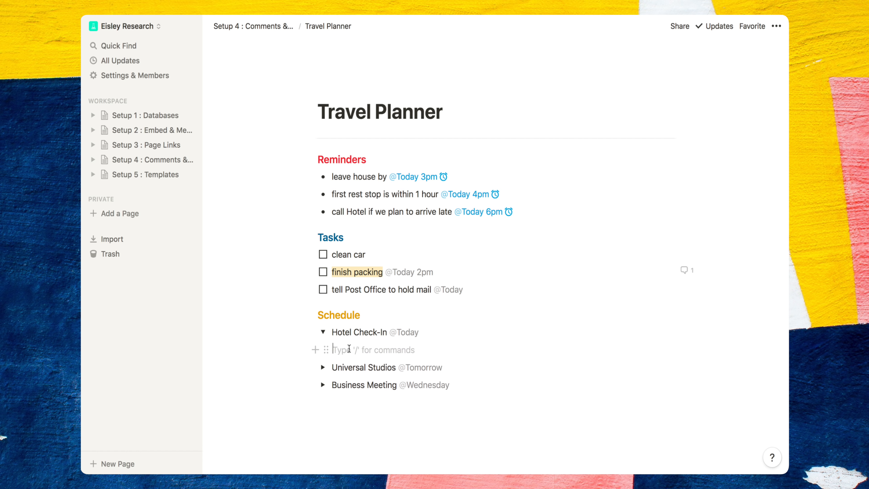
left_click(323, 332)
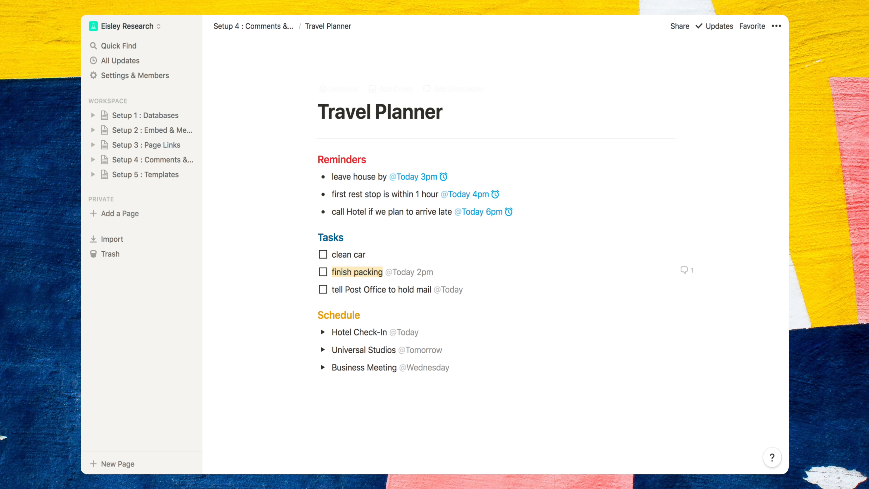
left_click(401, 273)
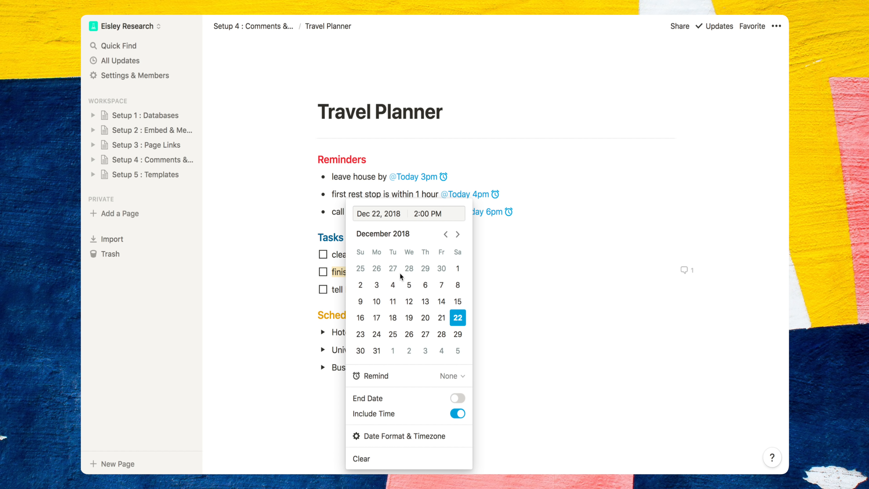
key("Escape")
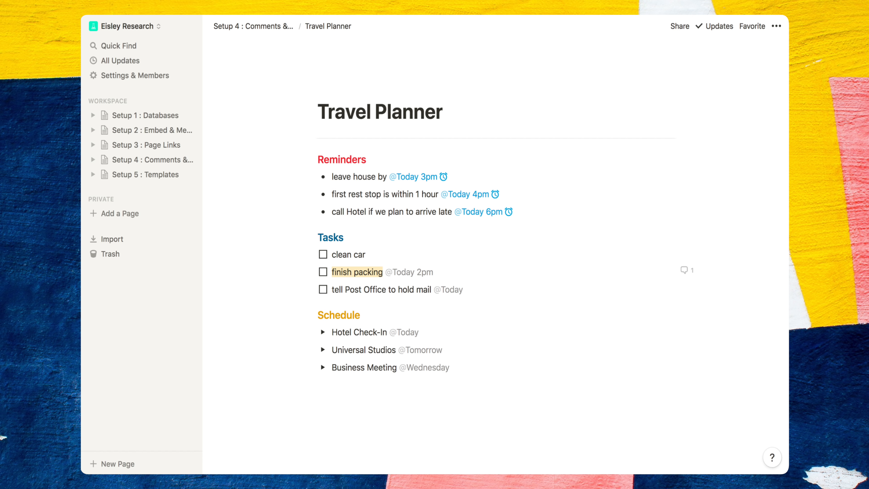
Step: Add an indented line reading "notes" under the clean car to-do and move both to the end of the Tasks section
left_click(386, 252)
key("Return")
key("BackSpace")
type("notes")
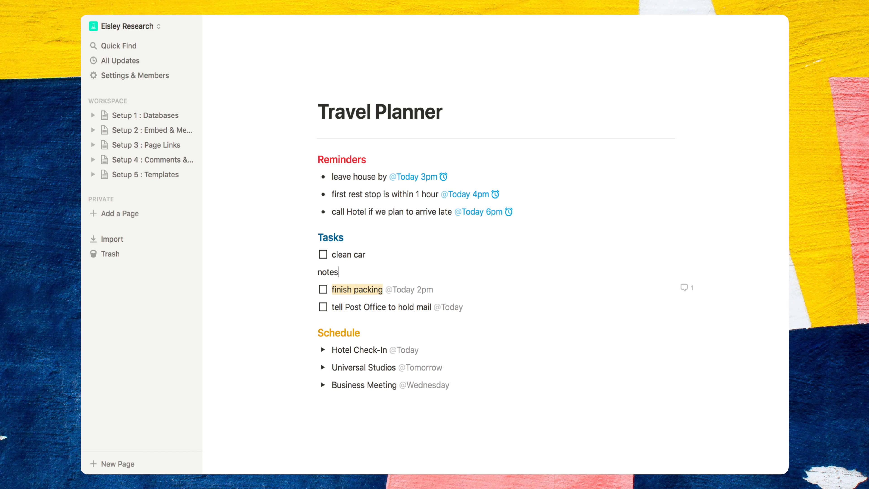
key("Tab")
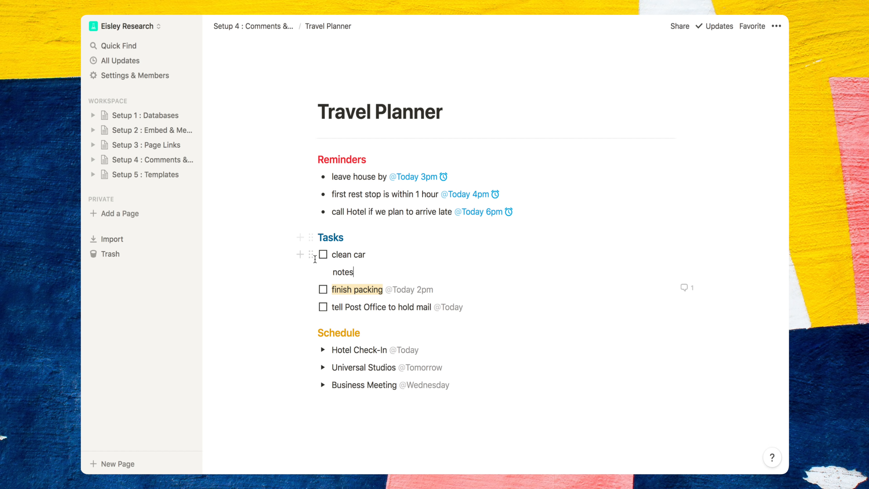
left_click_drag(307, 254, 315, 312)
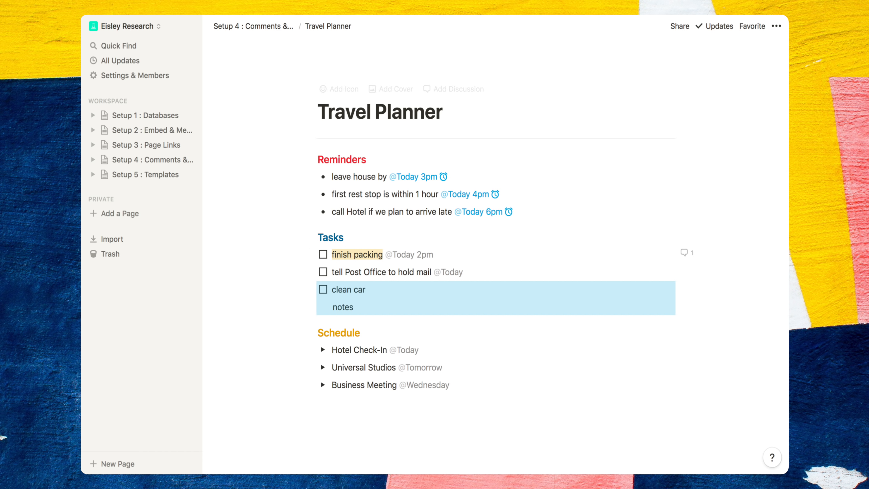
Step: Undo the move of the clean car to-do and the addition of its notes line
key("super+z")
key("super+z")
key("super+z")
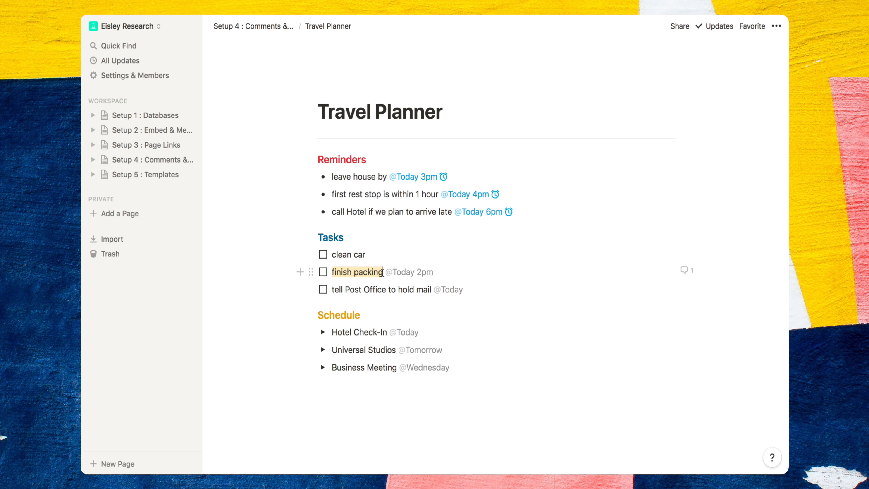
Step: Apply the Yellow Background color to the finish packing to-do on the Travel Planner page
left_click(312, 271)
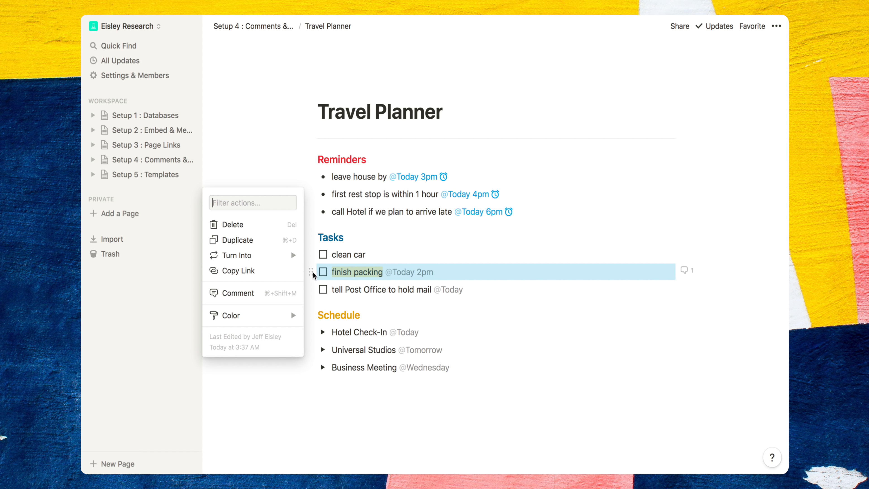
mouse_move(289, 315)
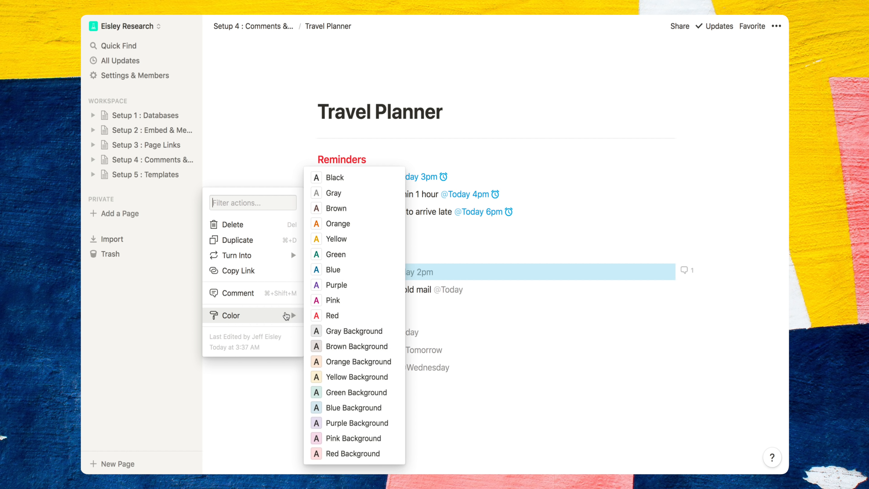
left_click(346, 377)
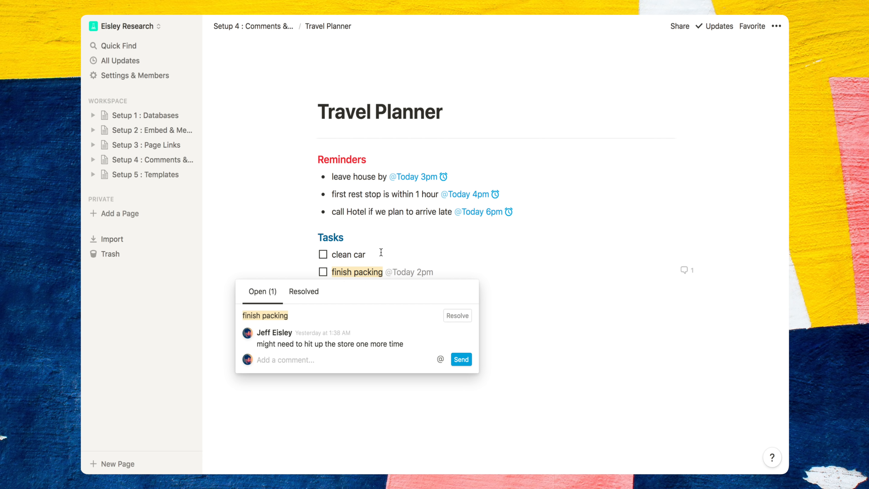
Step: Examine the Daily Planner page of Setup 4 and return to the Setup 4 : Comments & Mentions page
left_click(280, 26)
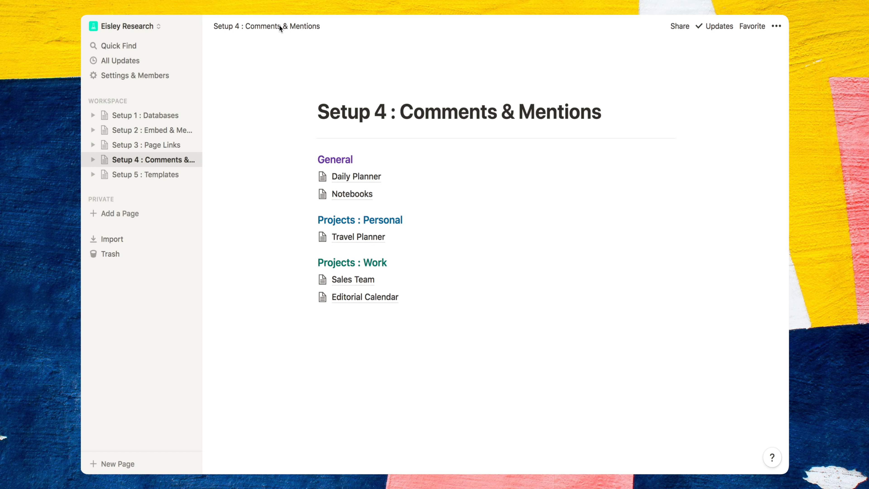
left_click(356, 177)
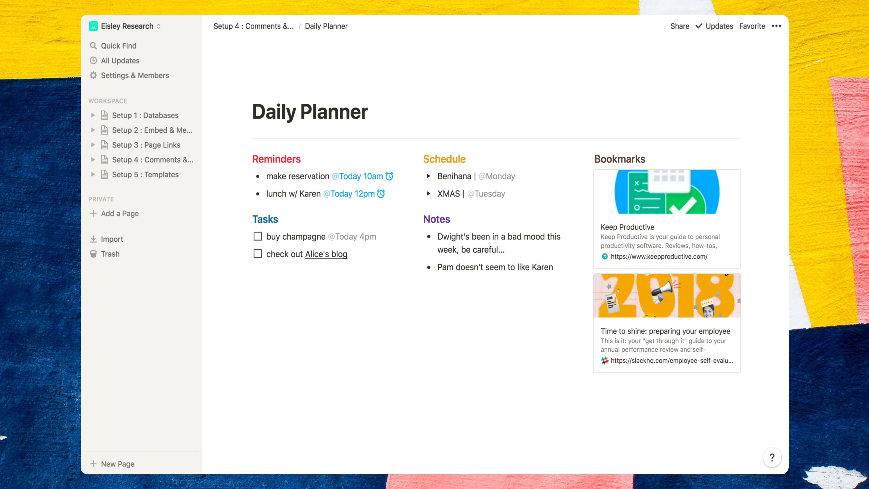
left_click(278, 26)
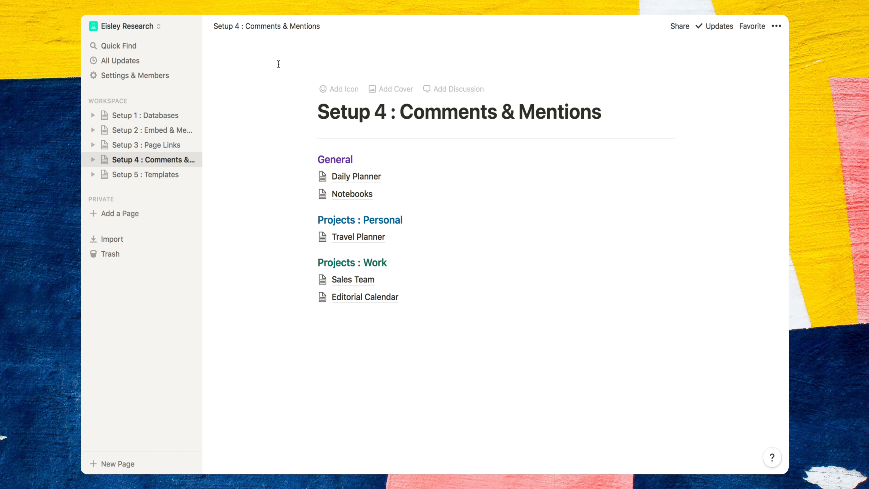
Step: On the Sales Team page, view the comment thread on commission cap and check off that to-do
left_click(342, 283)
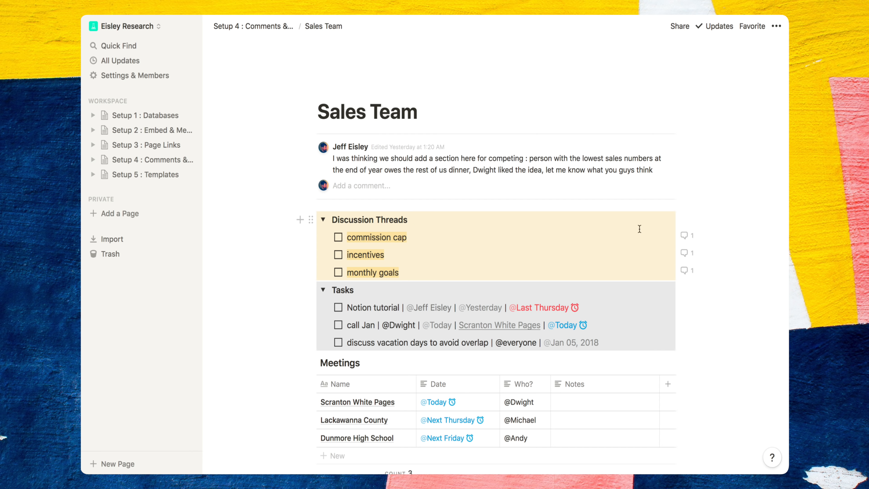
left_click(684, 235)
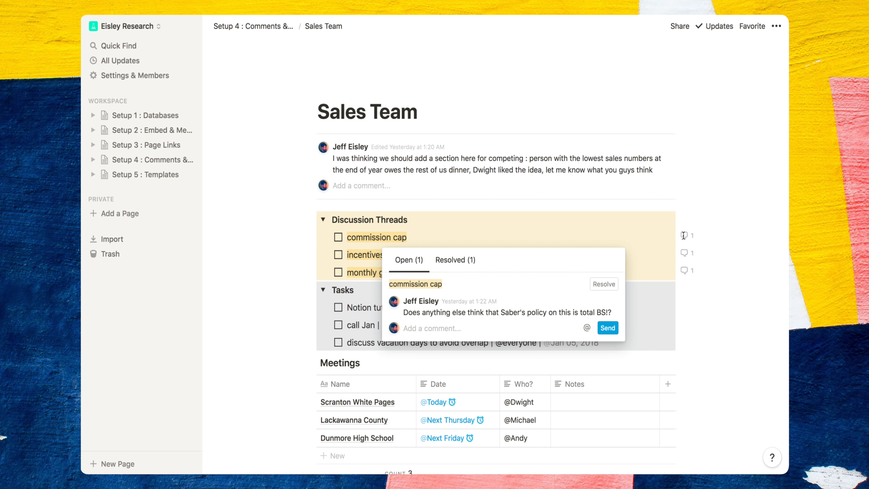
left_click(339, 238)
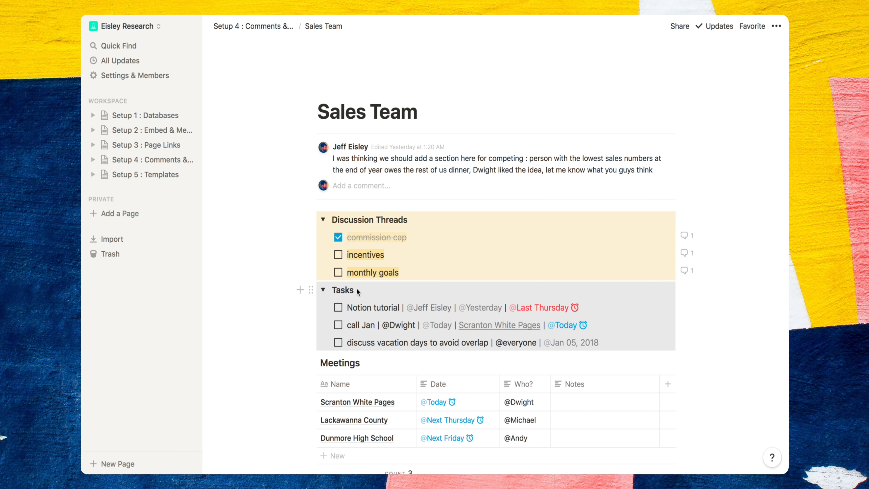
Step: Examine the person, date and reminder mentions in the first two to-dos under Tasks on the Sales Team page
left_click_drag(347, 307, 399, 306)
left_click(421, 307)
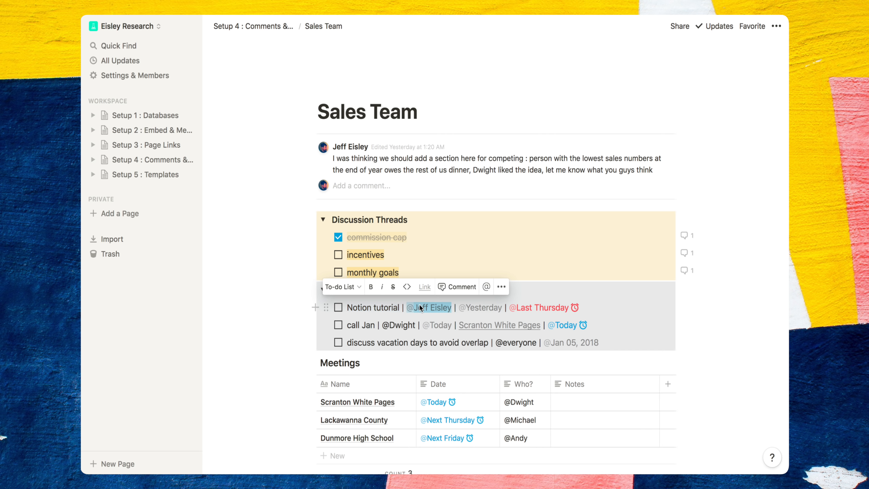
left_click(468, 308)
left_click(556, 309)
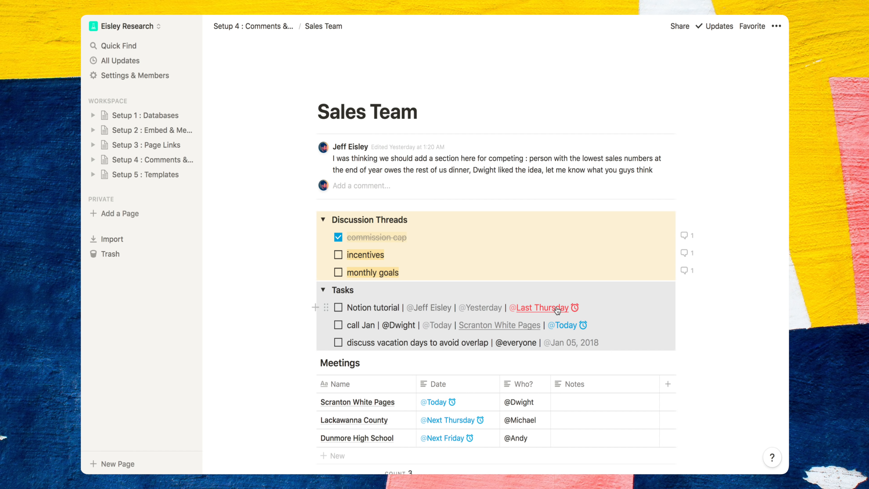
left_click_drag(383, 324, 413, 324)
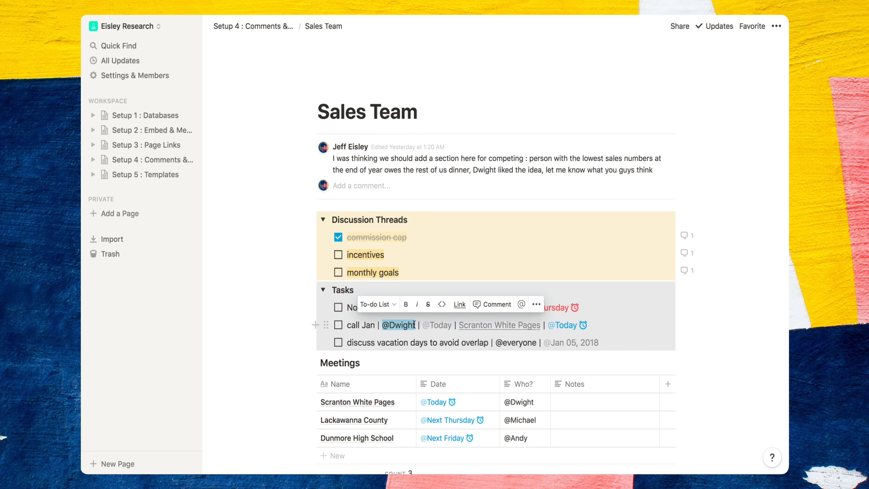
Step: Open the Scranton White Pages entry in the Meetings table, examine its properties and close it
left_click(357, 362)
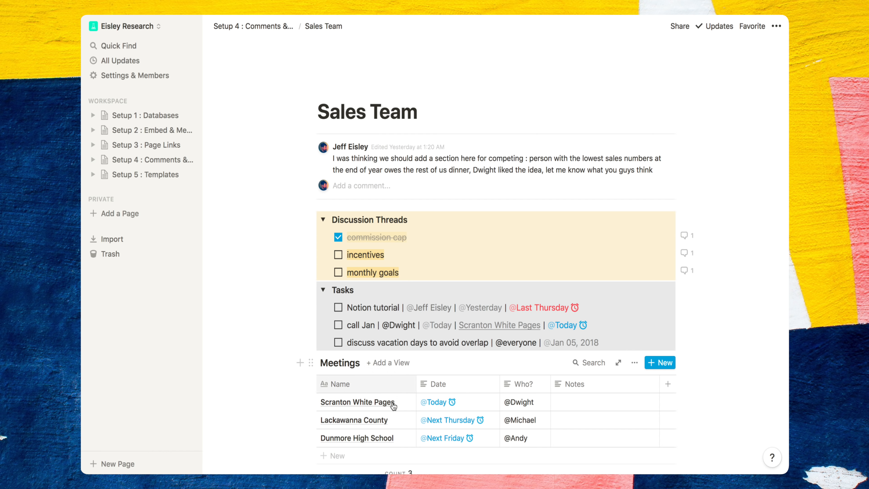
left_click(402, 405)
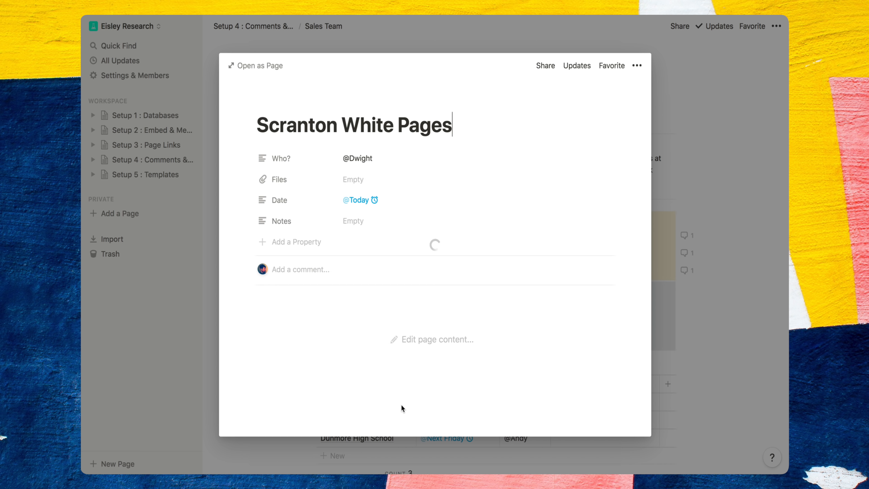
left_click(387, 348)
key("Escape")
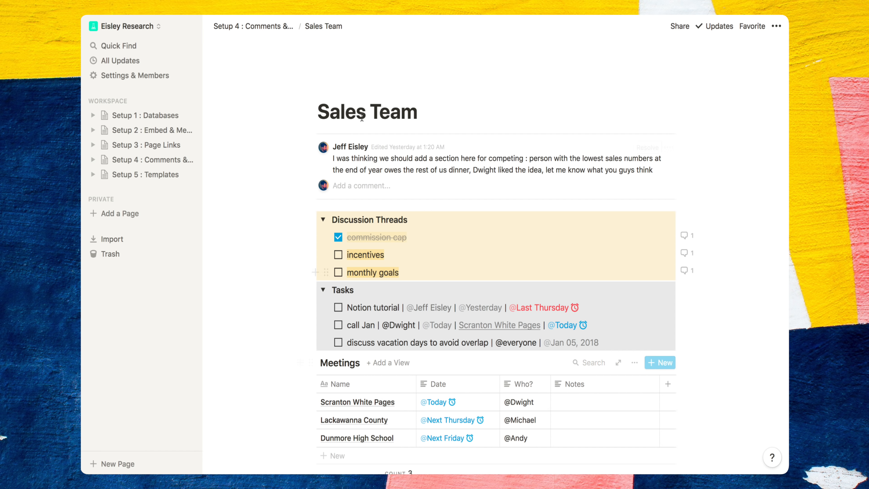
Step: Return to the Setup 4 page, view its Editorial Calendar page and open the article entry that has person and date mentions
left_click(273, 26)
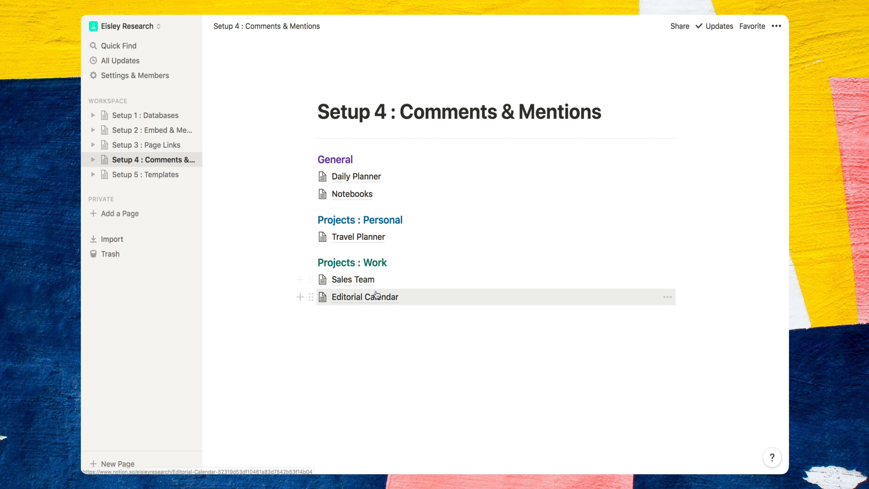
left_click(367, 296)
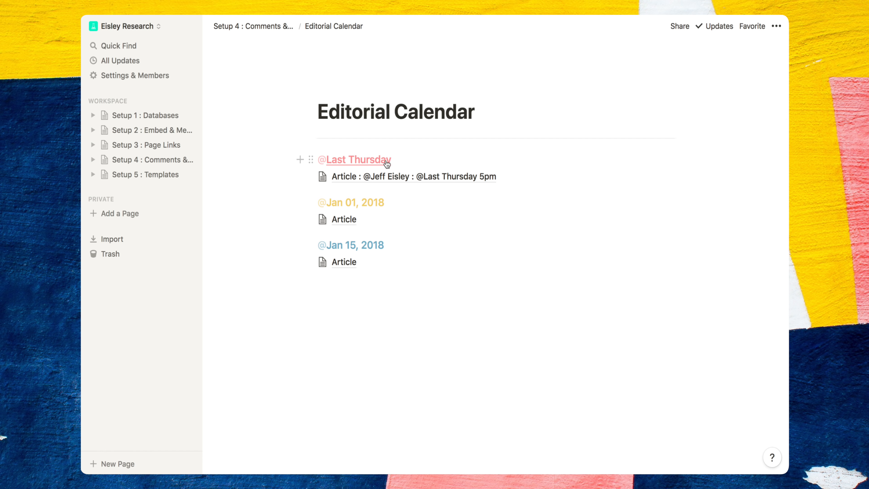
left_click(388, 177)
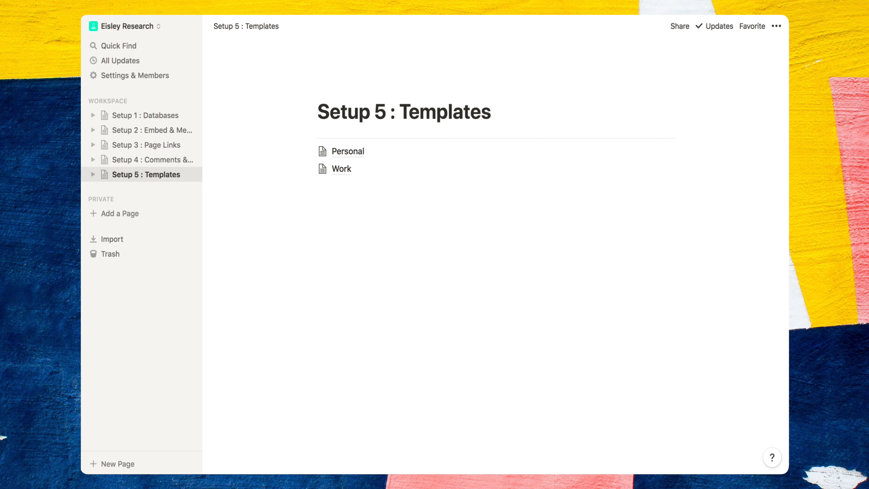
Step: On the Personal page of Setup 5, generate a project page from the New Project template and open it
left_click(336, 152)
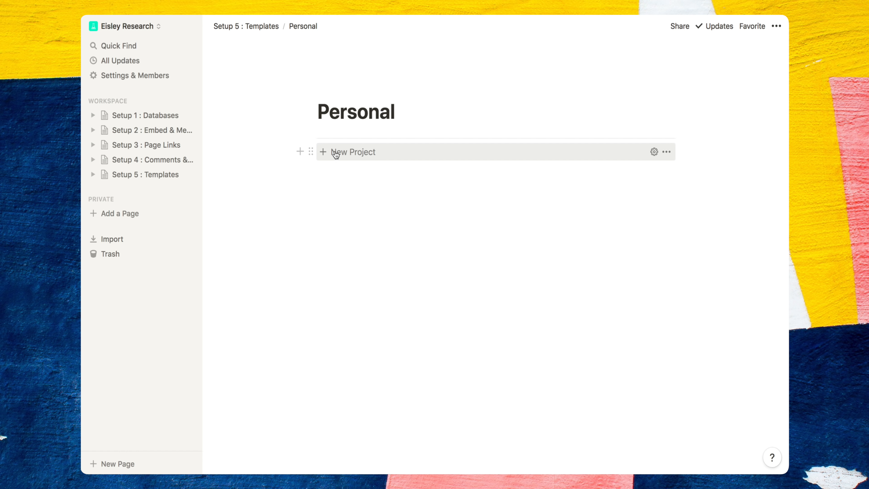
left_click(321, 152)
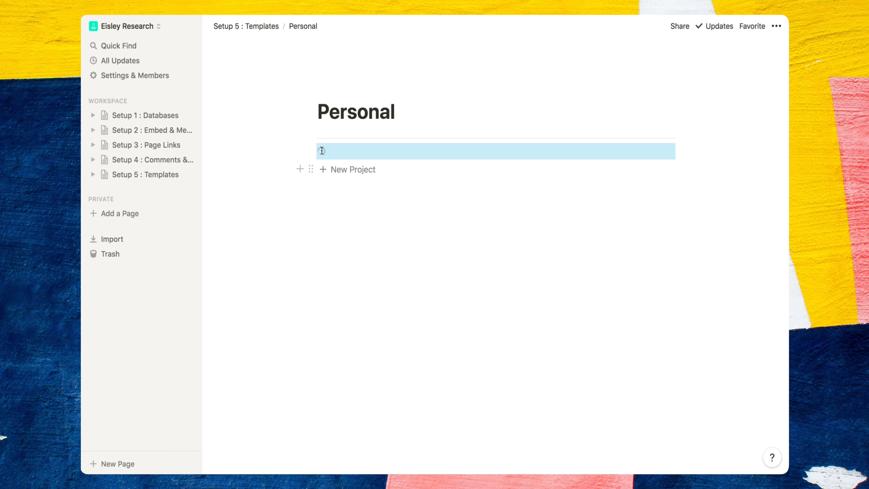
left_click(347, 151)
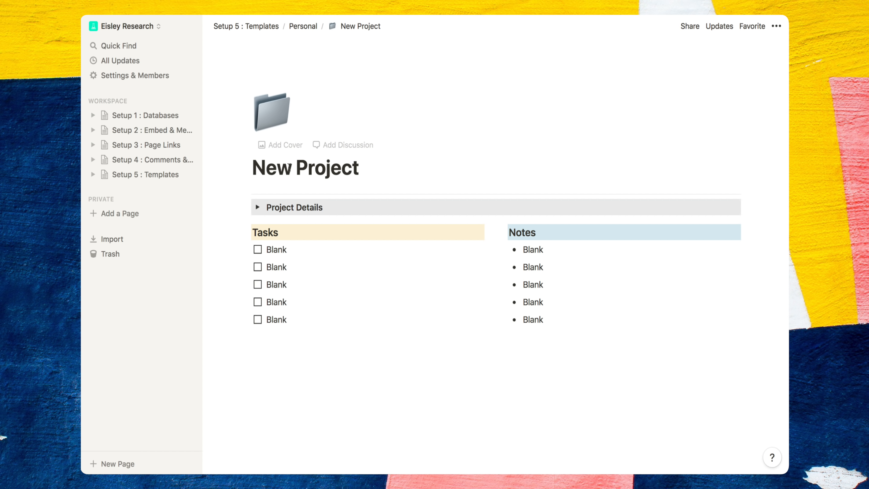
Step: Expand Project Details, examine its fields and the Tasks and Notes sections, and return to the Setup 5 : Templates page
left_click(257, 207)
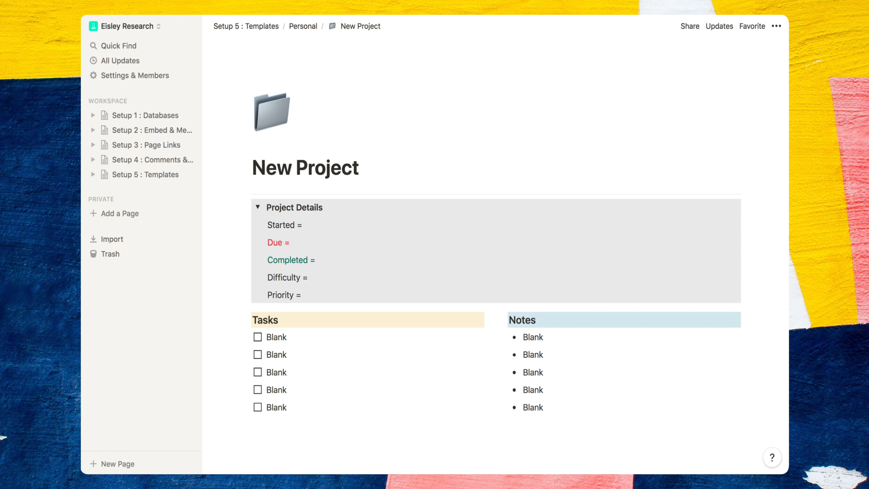
left_click_drag(325, 207, 314, 289)
left_click(294, 320)
left_click(570, 317)
left_click(262, 28)
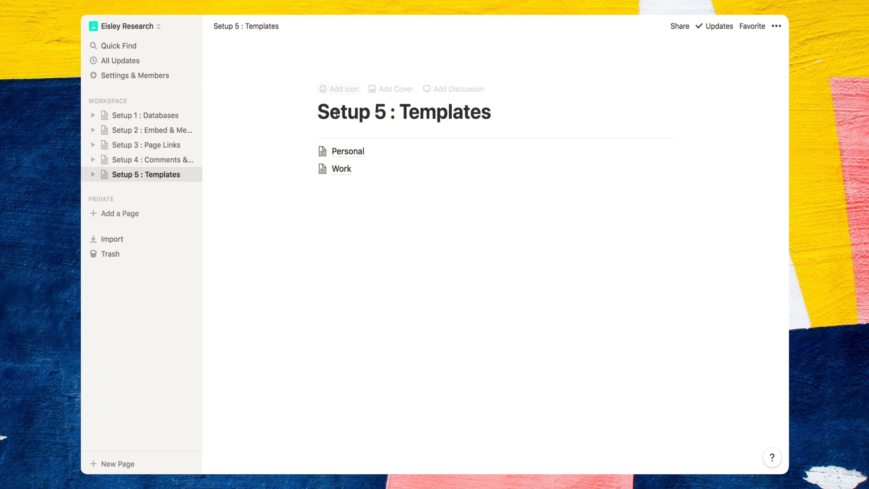
Step: On the Work page of Setup 5, generate a project page from the template and open it
left_click(344, 173)
left_click(324, 158)
left_click(334, 150)
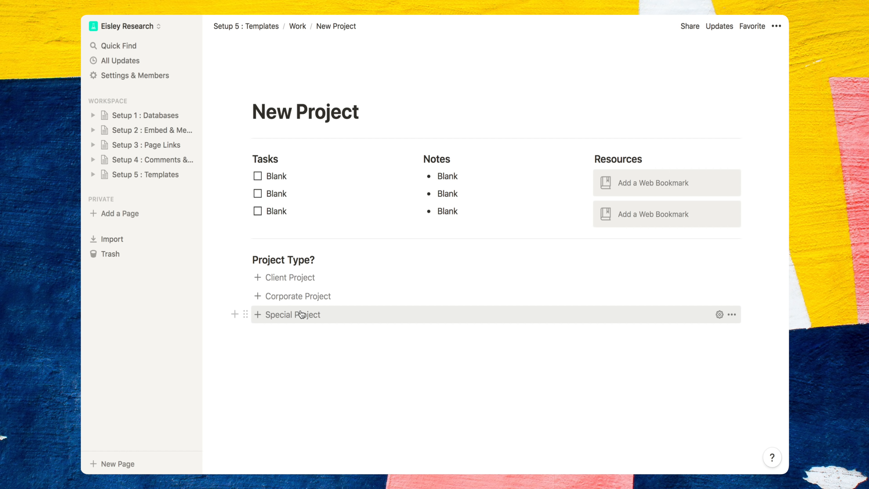
Step: Generate a Client Based page from the Client Project template, examine its contents and return to the New Project page
left_click(290, 277)
left_click(260, 294)
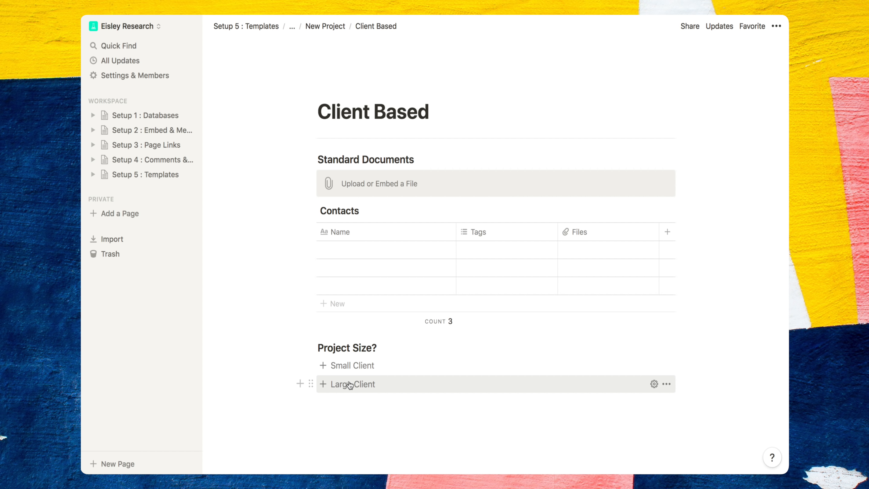
left_click(328, 26)
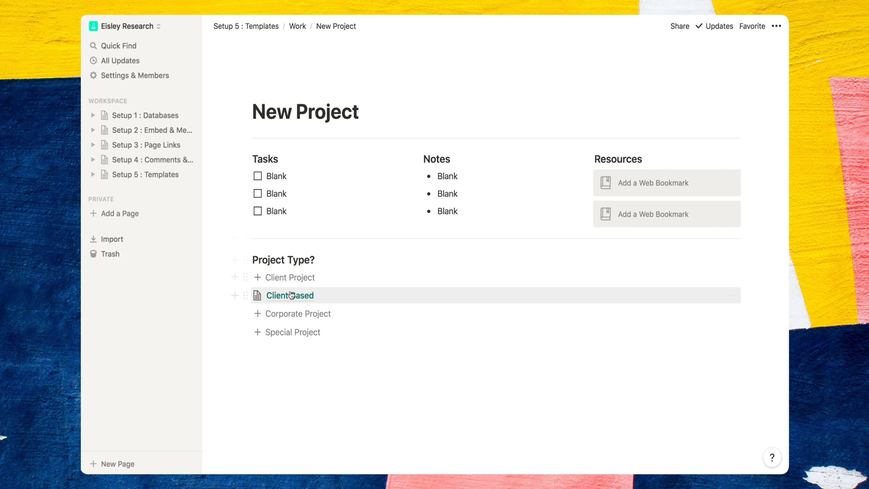
Step: Generate a Corporate Based page from the Corporate Project template, examine its documents and departments, and return to the New Project page
left_click(259, 315)
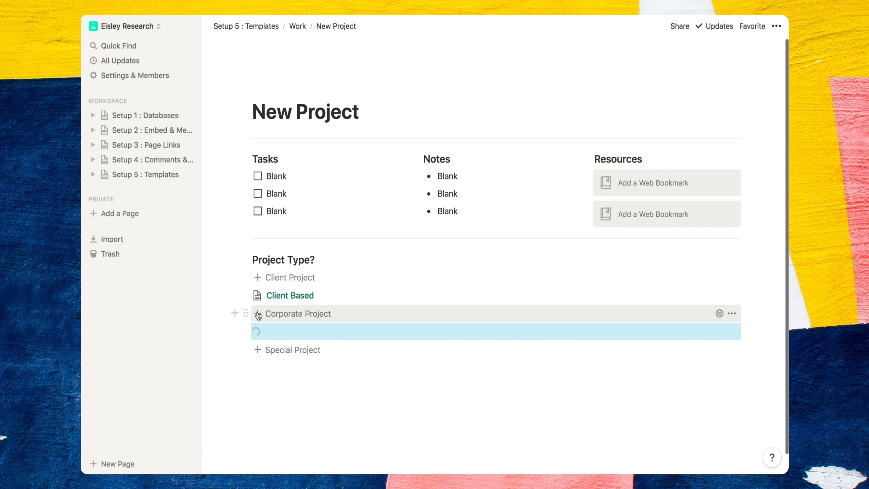
key("Return")
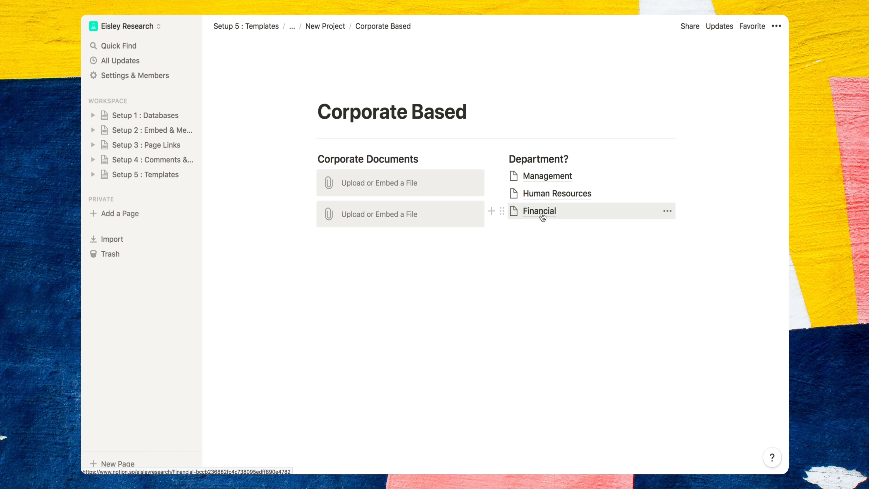
left_click(324, 26)
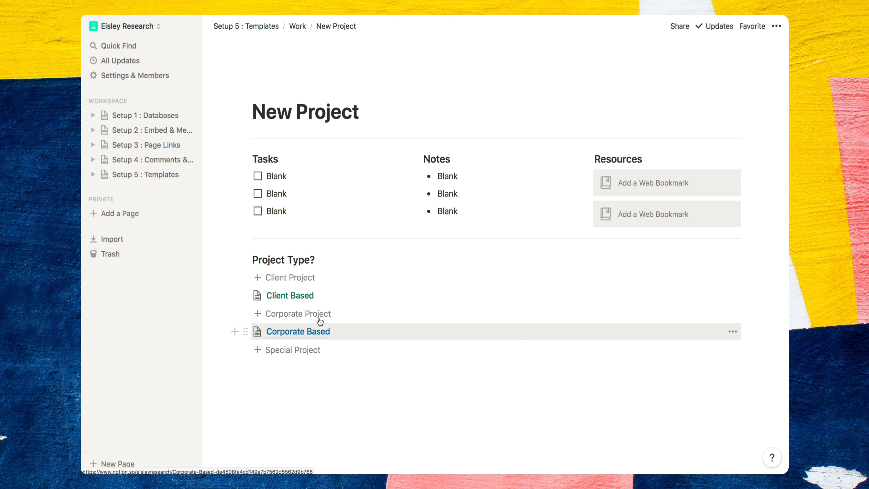
Step: Delete everything in the Project Type section except the Corporate Based page and turn that page into a toggle list
left_click_drag(735, 251, 698, 346)
key("Delete")
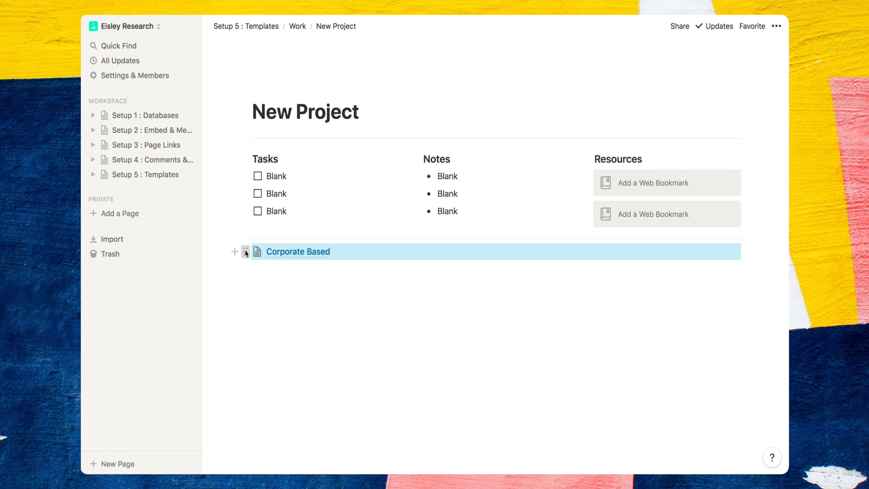
left_click(245, 251)
mouse_move(224, 227)
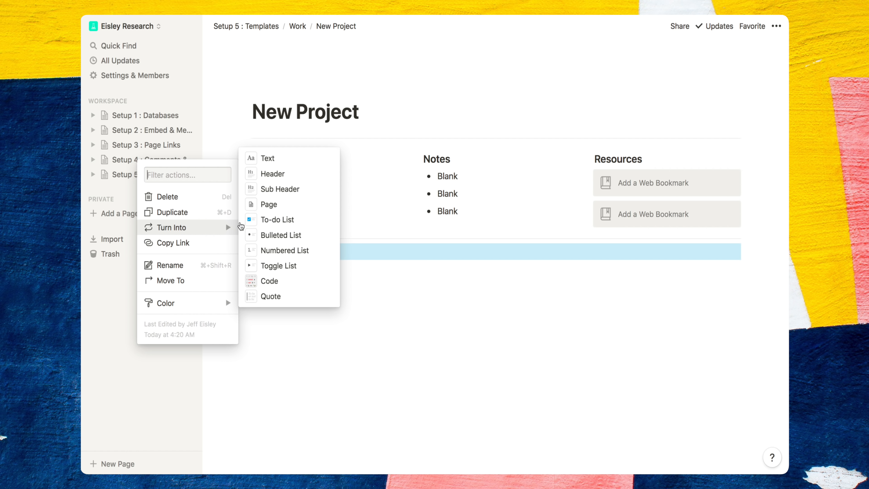
left_click(276, 267)
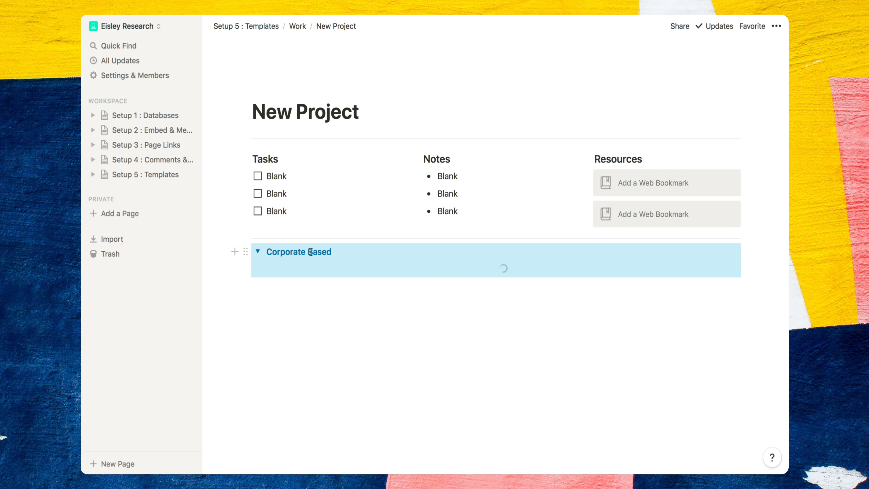
left_click(343, 252)
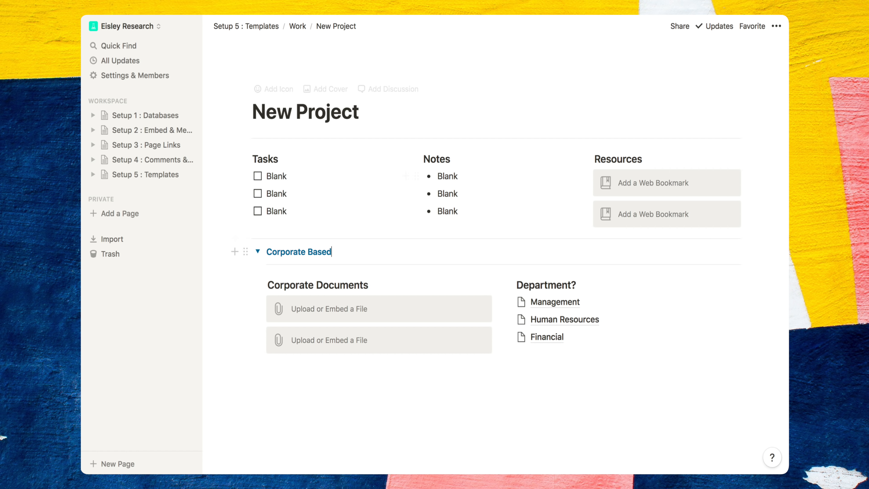